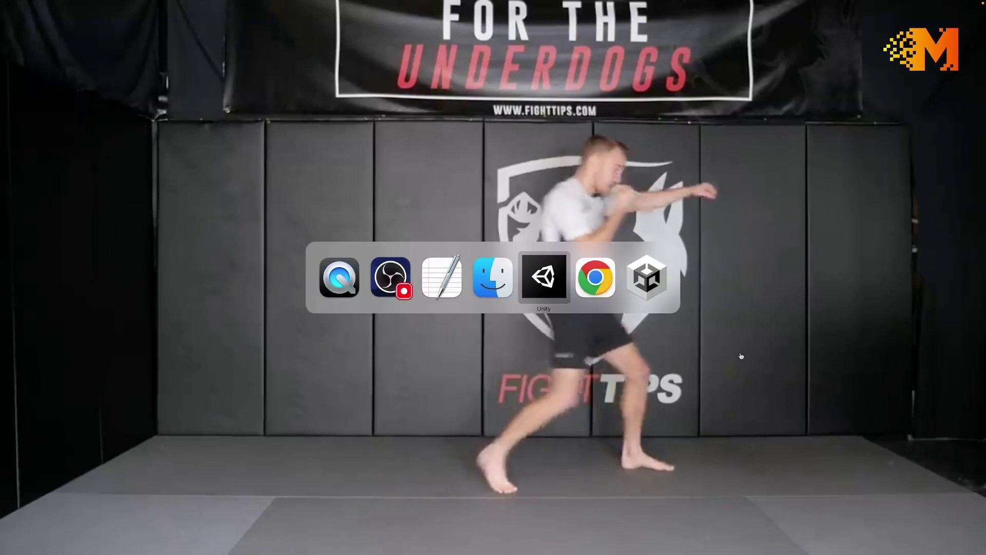
key("super+Tab")
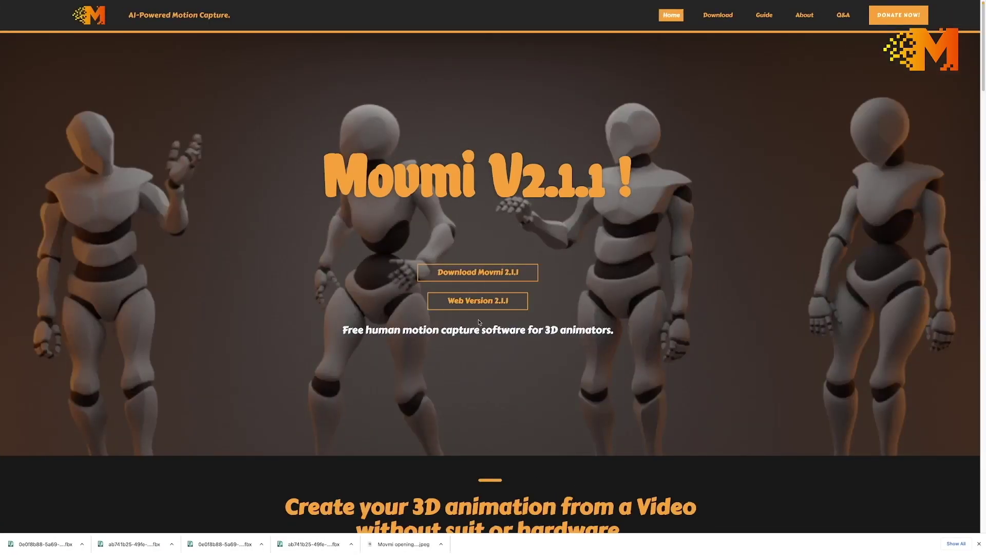
- Open Movmi's web version and preview the tut.mp4 capture from the Tasks list
left_click(478, 302)
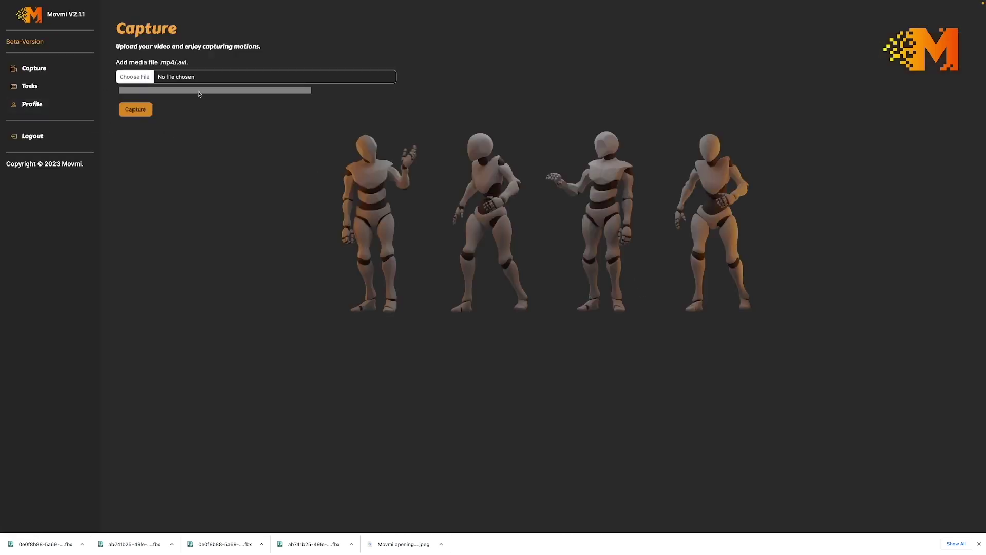
left_click(30, 86)
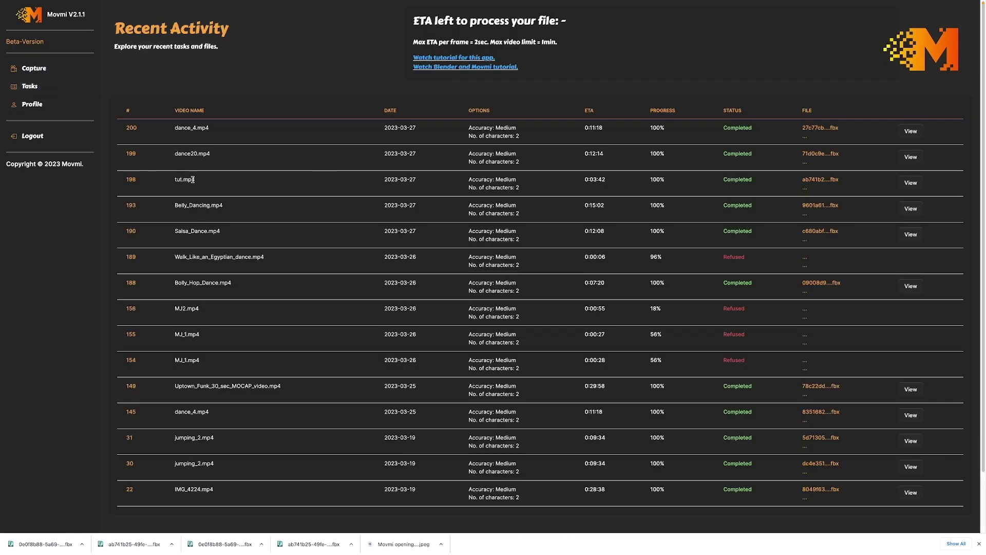
left_click(911, 183)
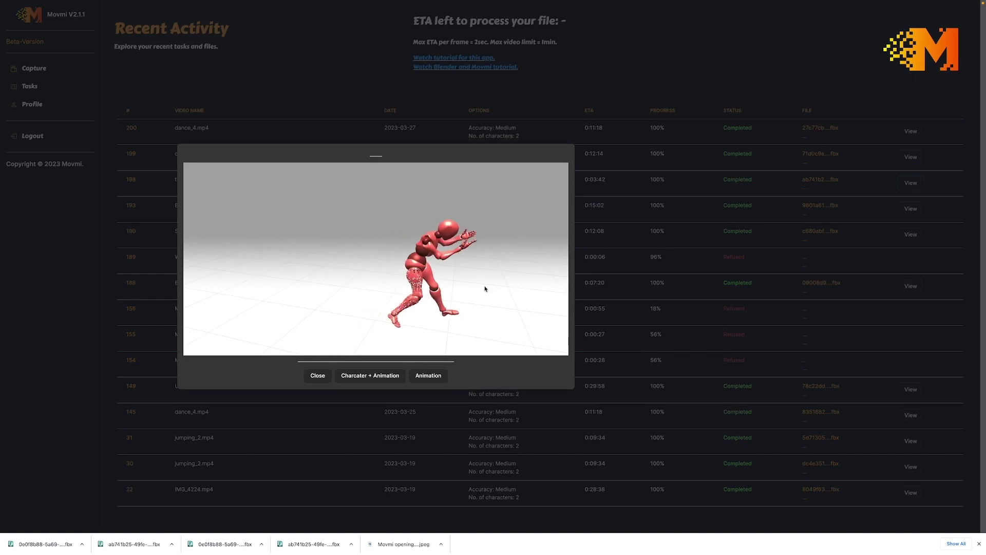
- Download tut.mp4 as Character + Animation and as Animation-only FBX files, then close the preview
left_click(348, 375)
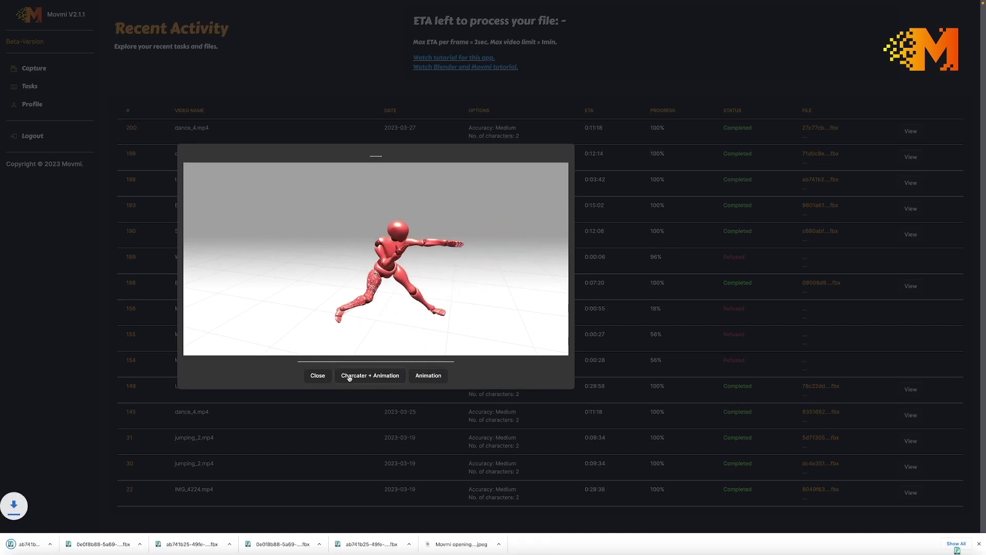
left_click(424, 375)
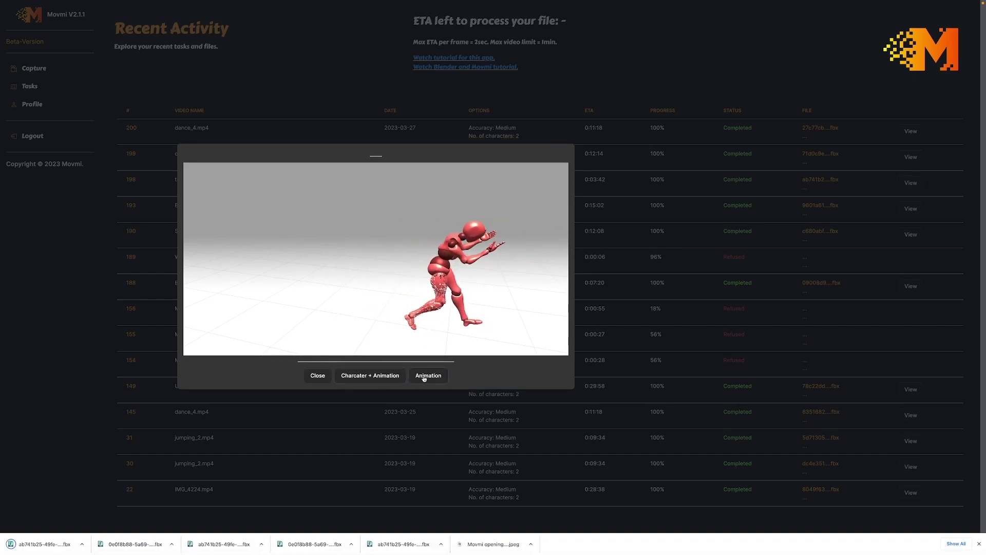
left_click(318, 375)
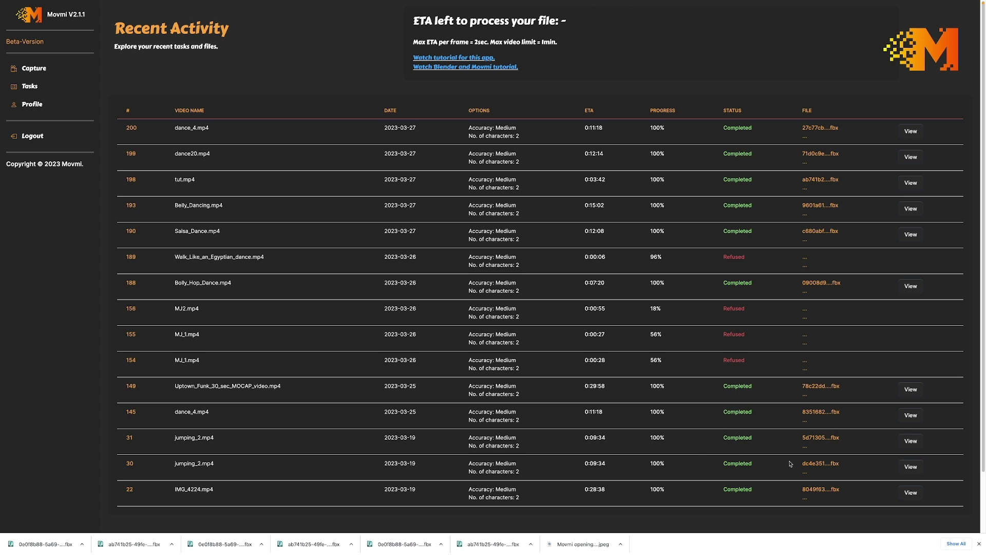
key("super+Tab")
- In Unity, open the (class) folder and delete all eight old assets in it
key("super+Tab")
key("super+Tab")
key("super+Tab")
key("super+Tab")
key("super+Tab")
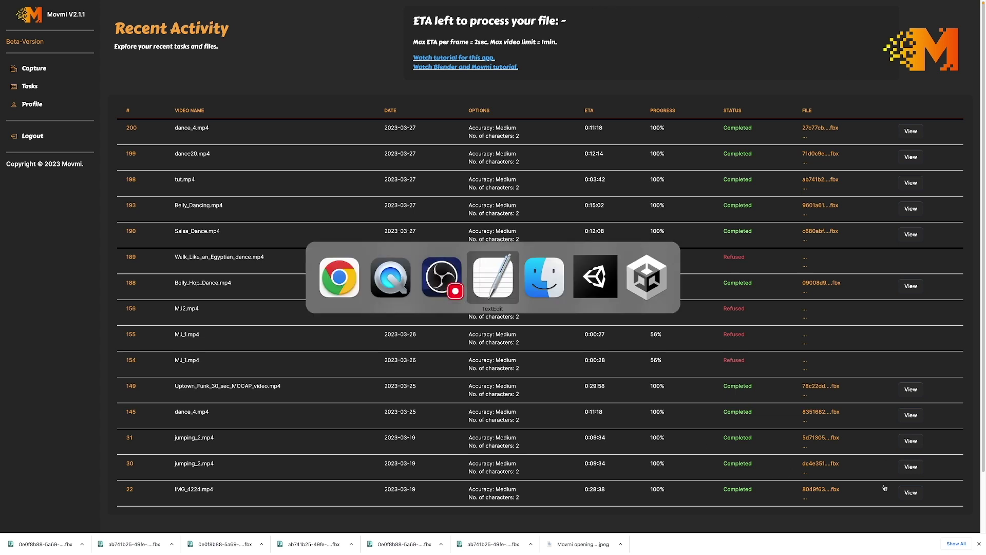
key("super+Tab")
key("super+Tab")
key("super+Tab")
key("super+Tab")
key("super+Tab")
key("super+Tab")
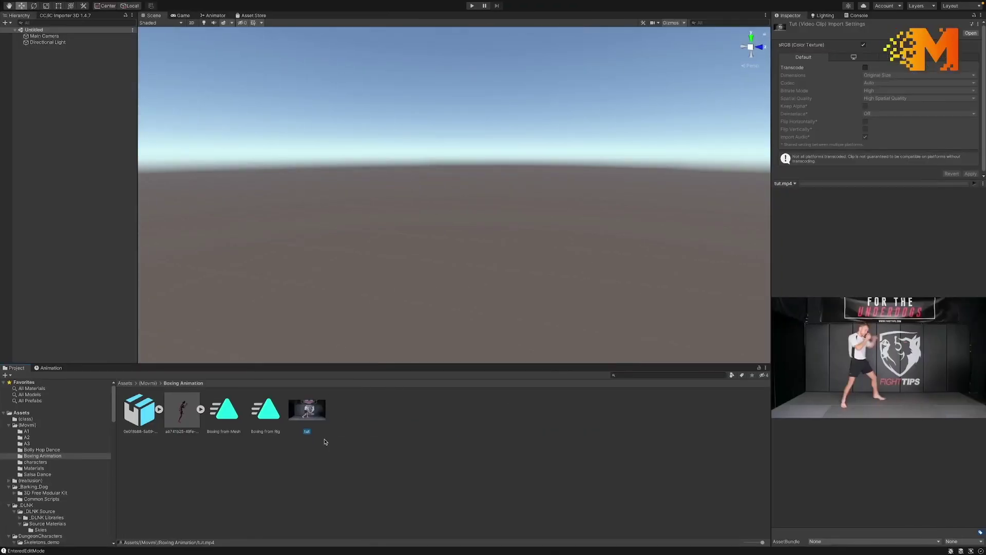
left_click(129, 383)
double_click(142, 411)
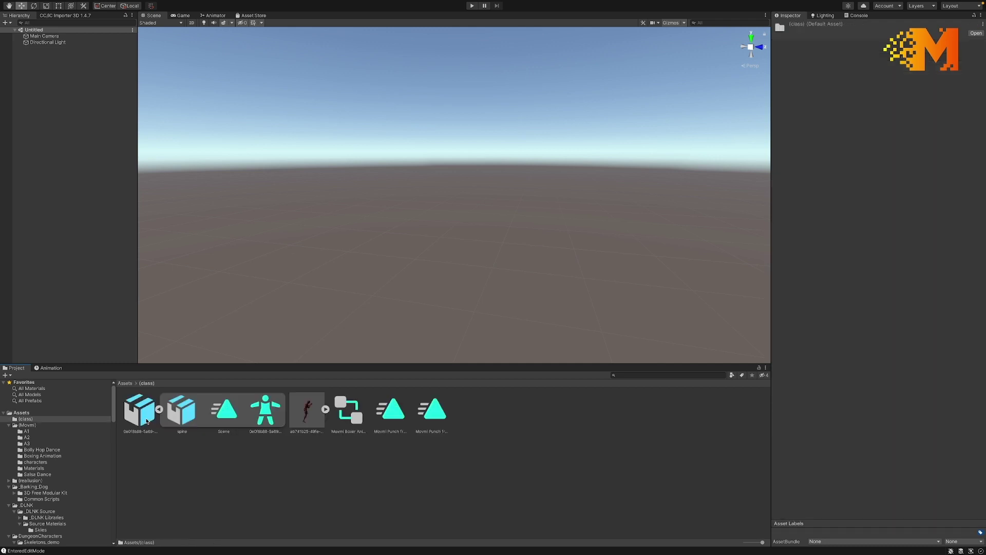
left_click(441, 456)
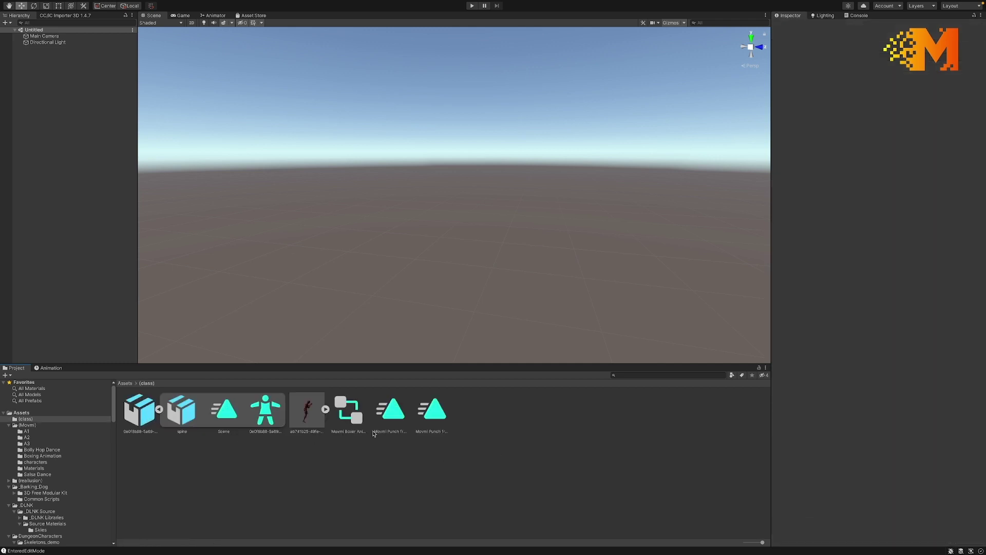
left_click(147, 412)
left_click(441, 414, "shift")
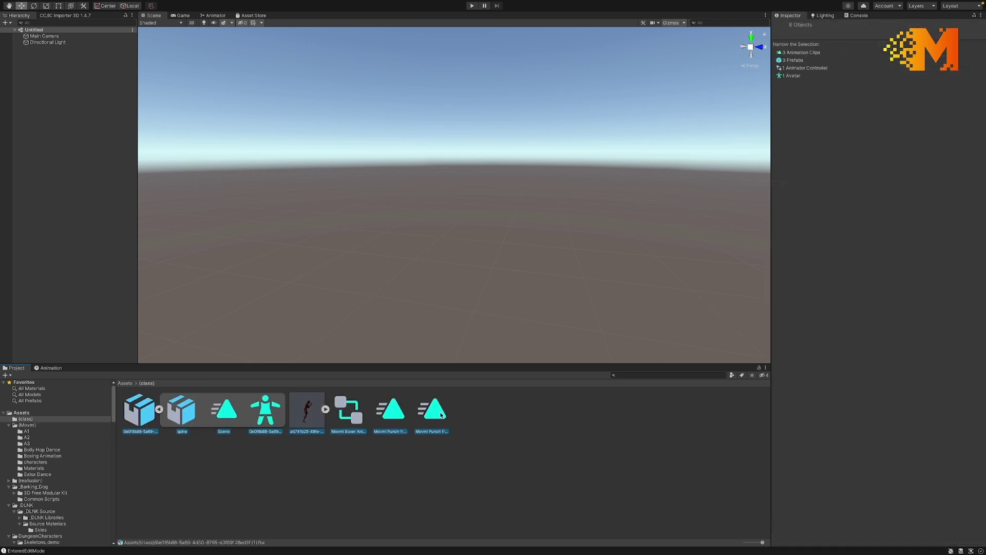
right_click(432, 419)
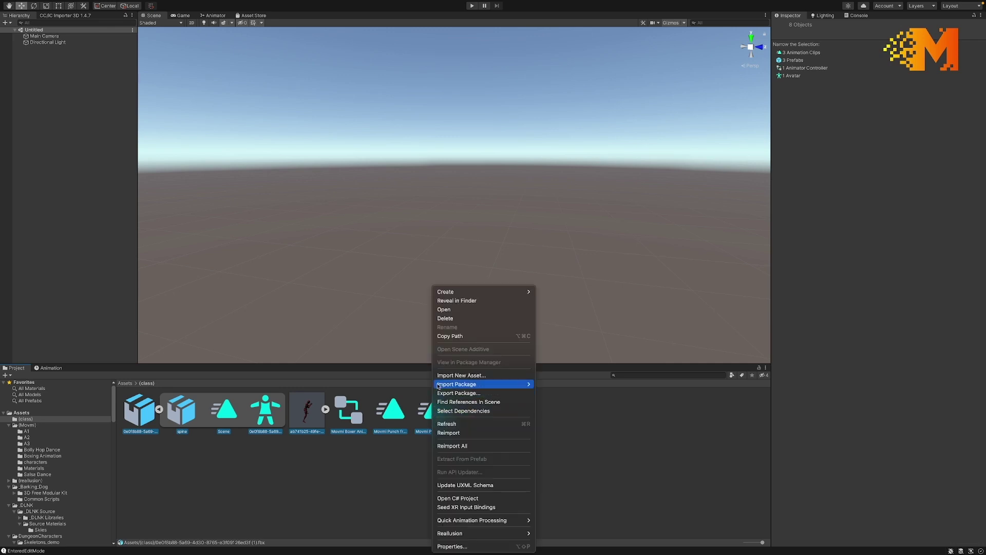
left_click(448, 322)
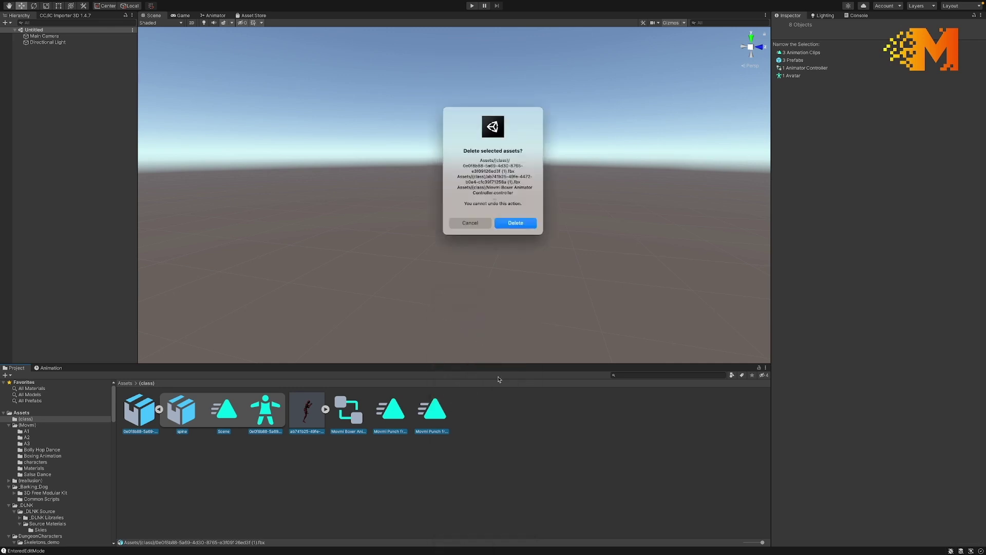
left_click(512, 224)
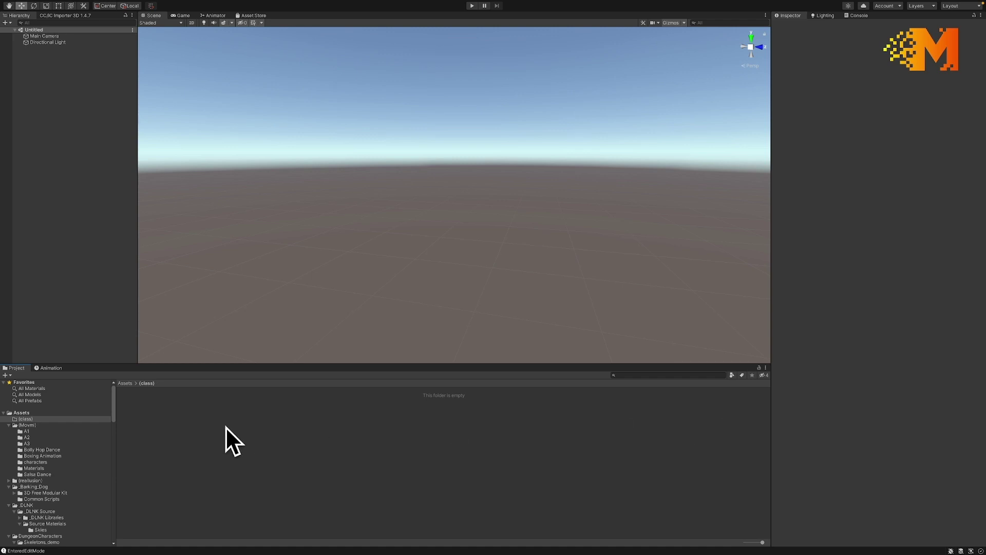
- Search the project for 'boxe' and drag the Redhead_Blue_Boxer prefab into the scene
left_click(126, 383)
left_click(656, 375)
type("boxer")
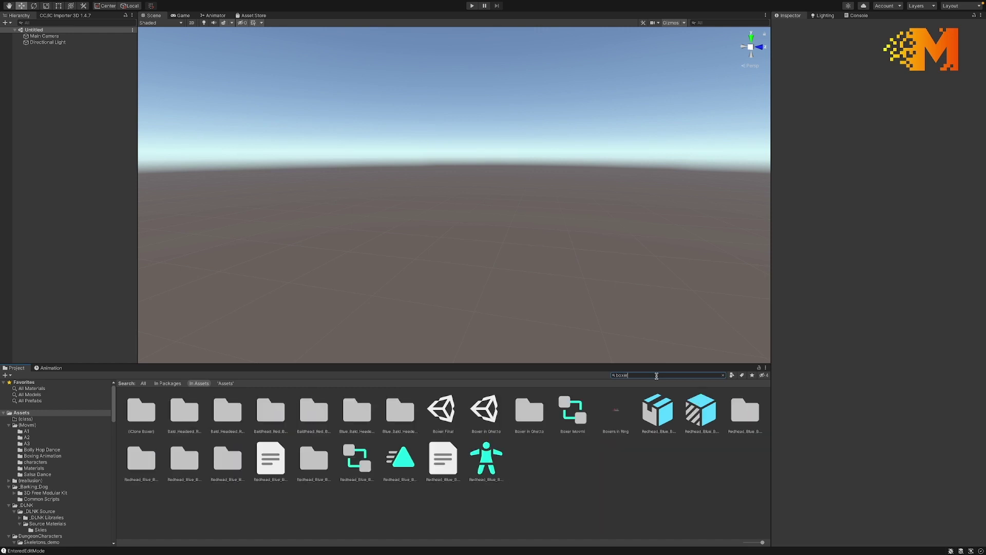
left_click(658, 406)
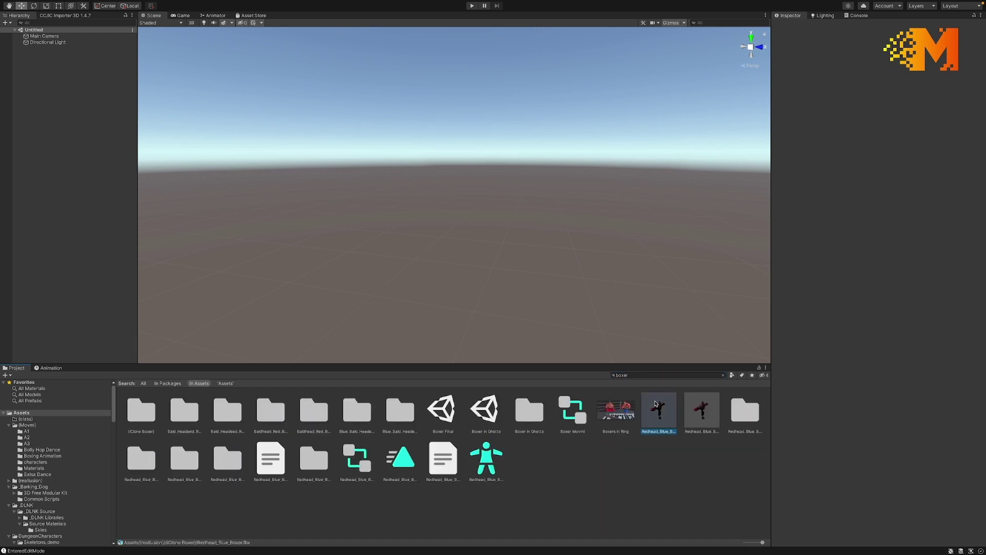
left_click(699, 408)
left_click_drag(701, 408, 115, 168)
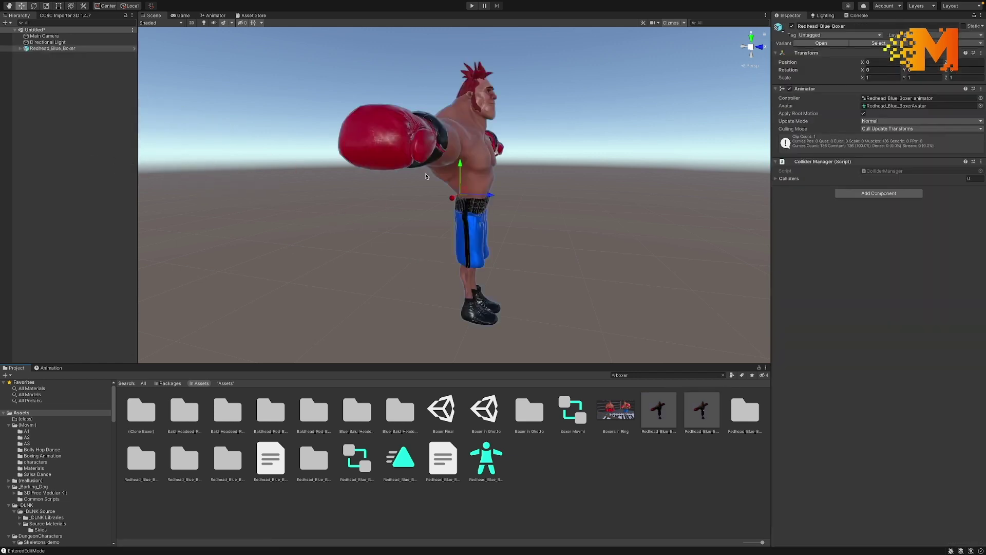
left_click_drag(448, 186, 339, 163, "alt")
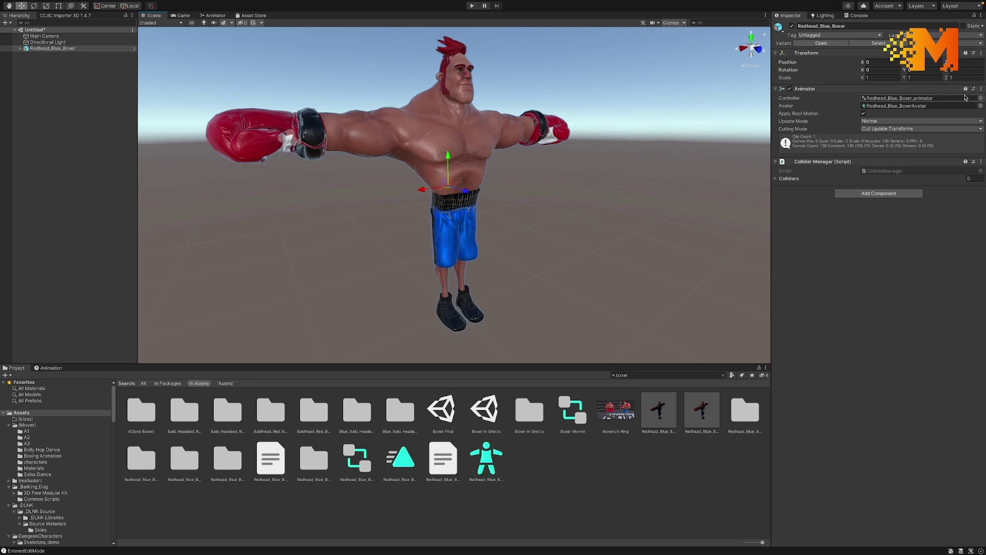
- Set the boxer's Animator Controller to None and clear the asset search
left_click(981, 98)
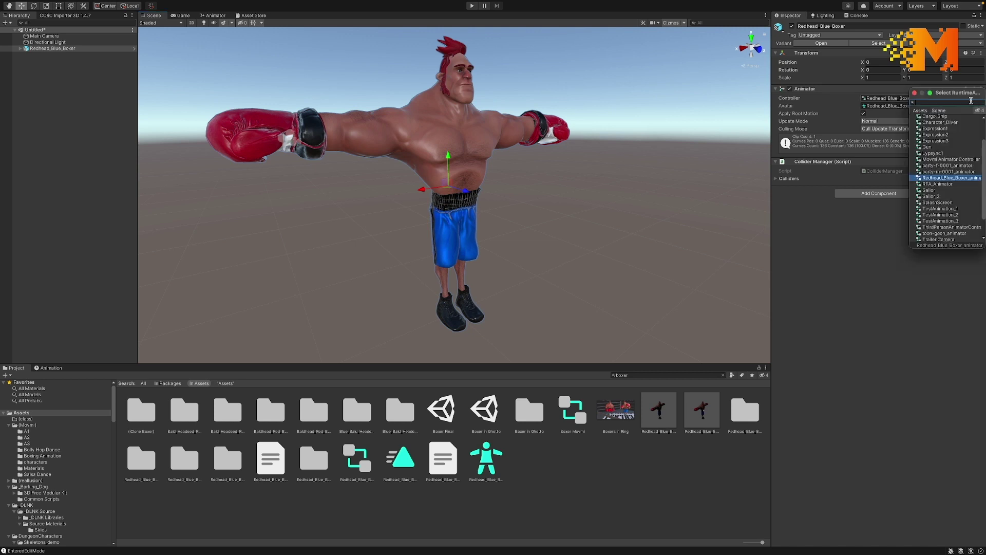
scroll(958, 120, "up", 3)
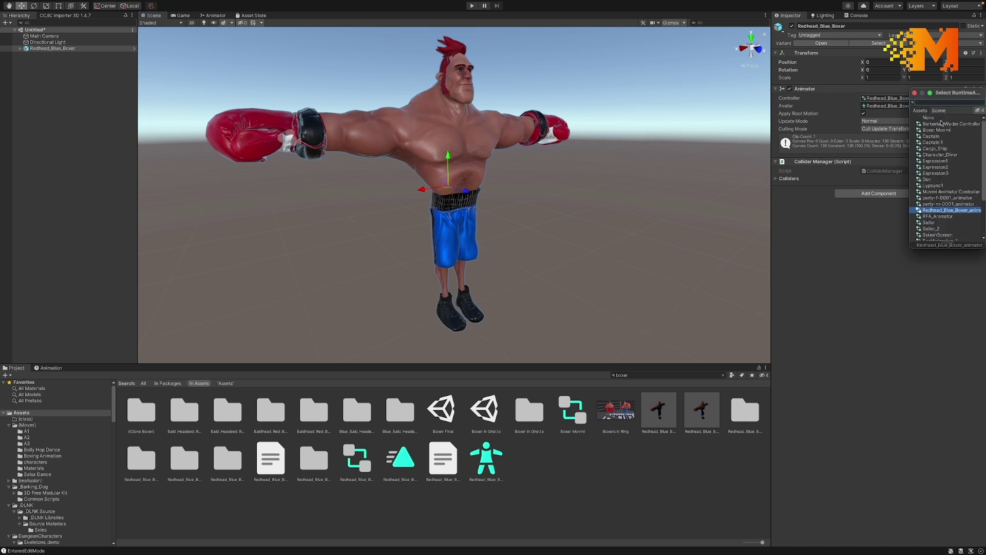
left_click(940, 119)
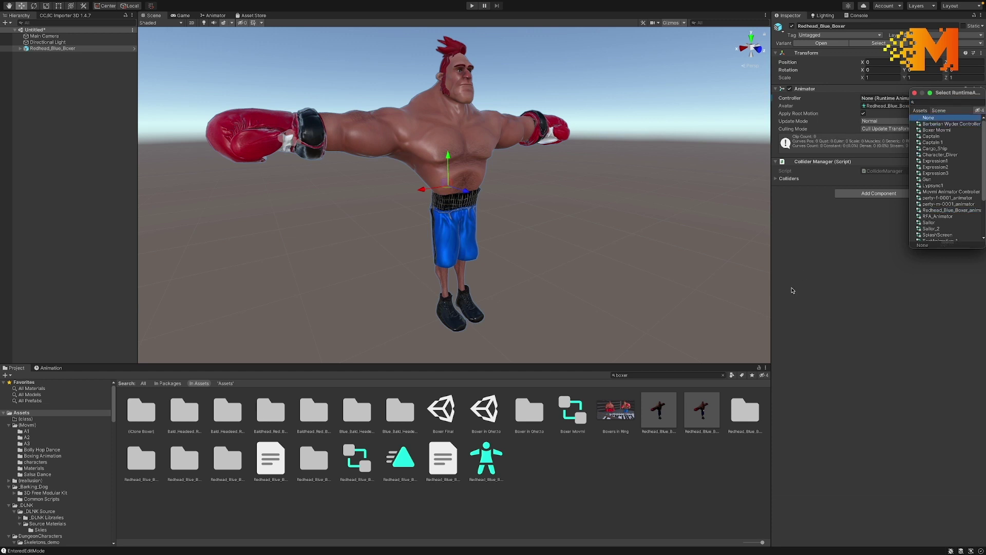
left_click(845, 273)
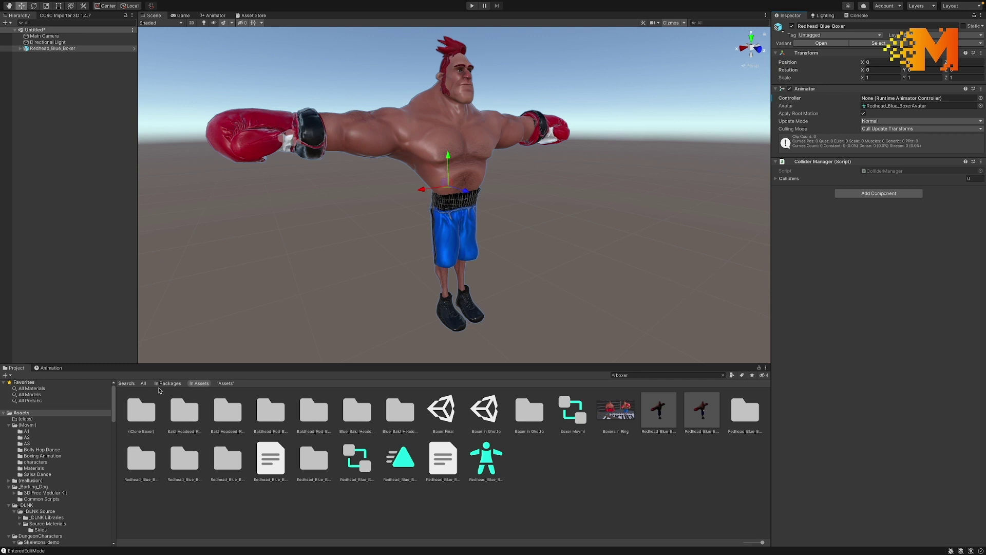
left_click(721, 377)
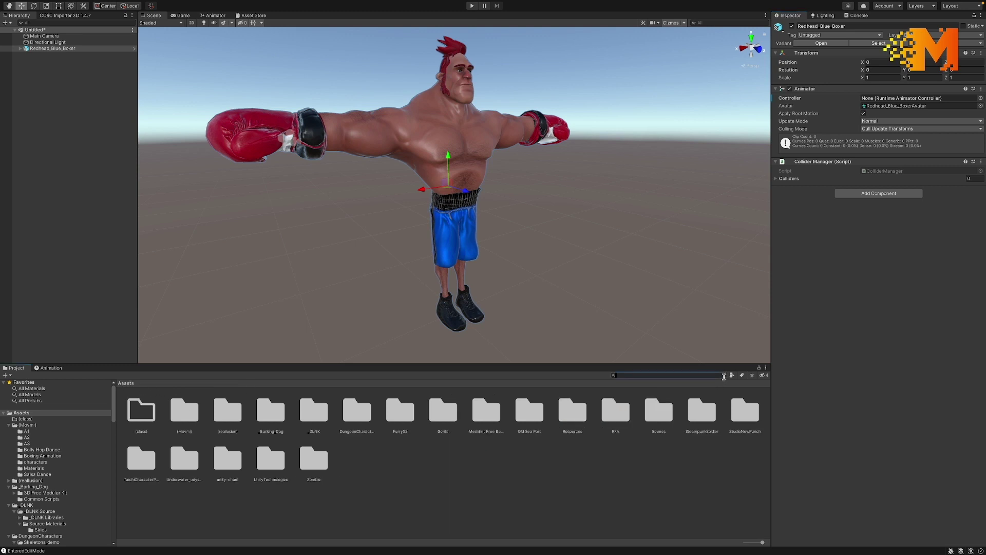
- In the (class) folder, create an Animator Controller named 'Boxer Movmi Animator Controller'
left_click(138, 410)
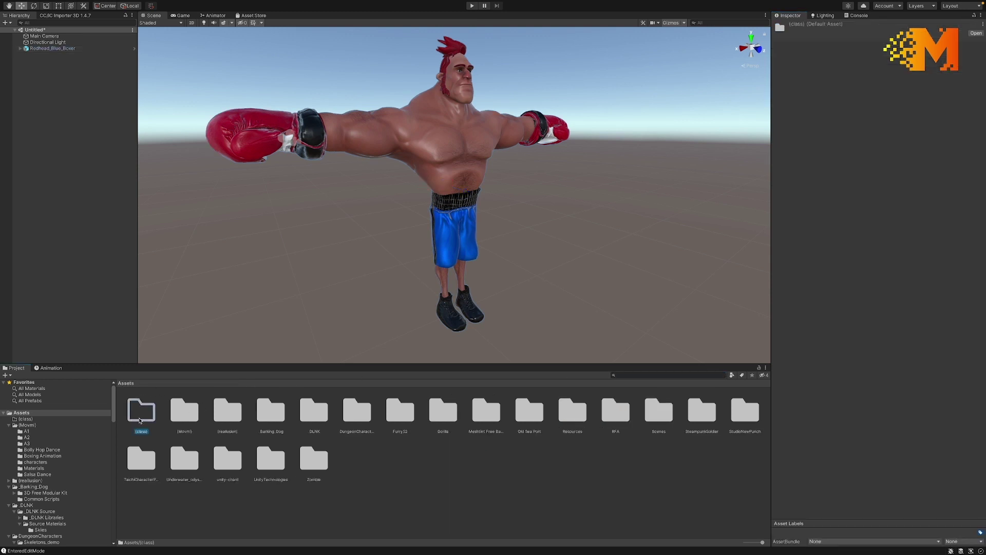
double_click(138, 410)
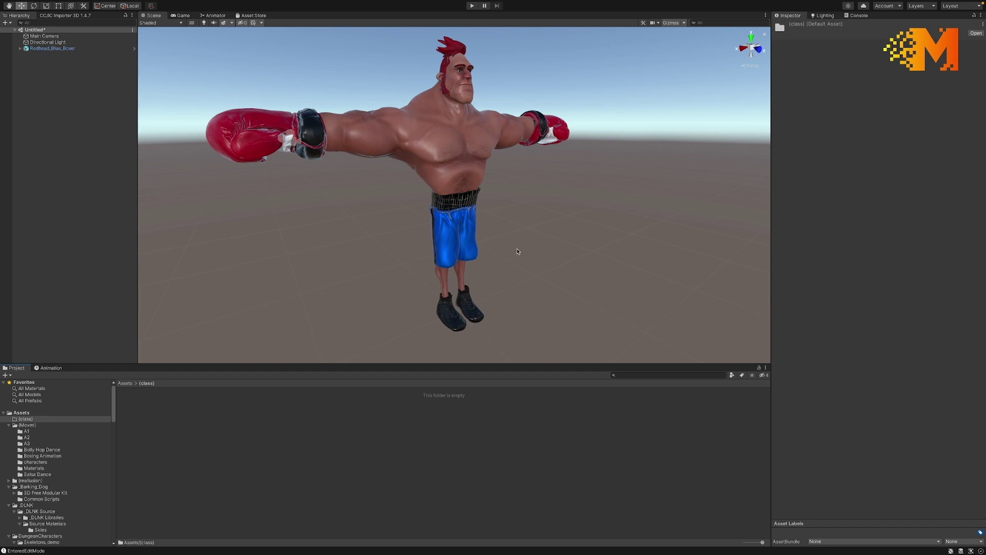
right_click(390, 420)
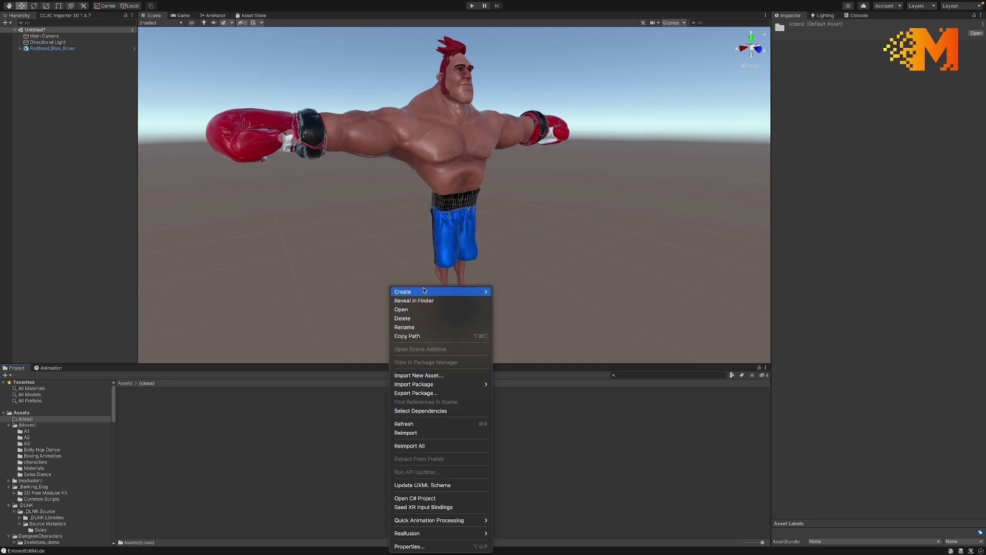
mouse_move(448, 291)
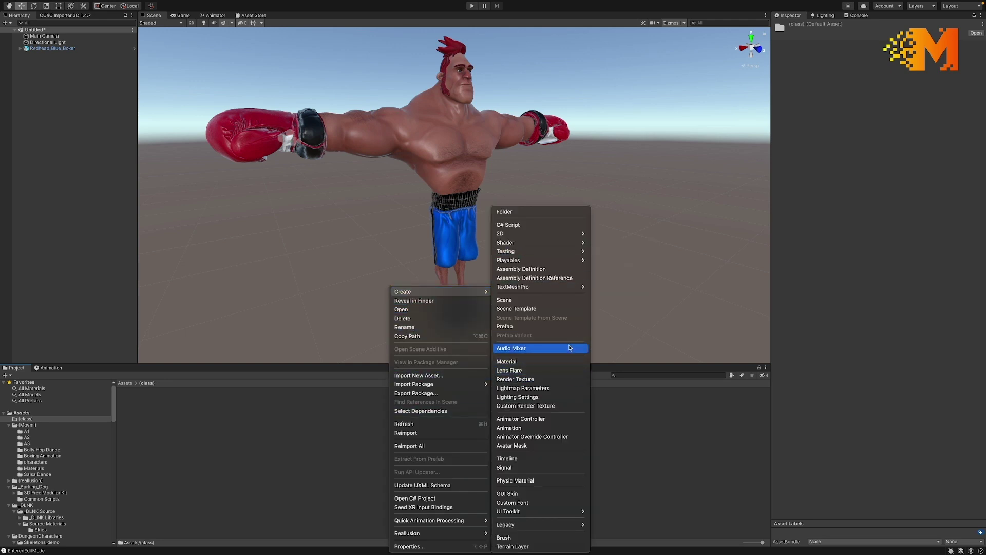
left_click(551, 421)
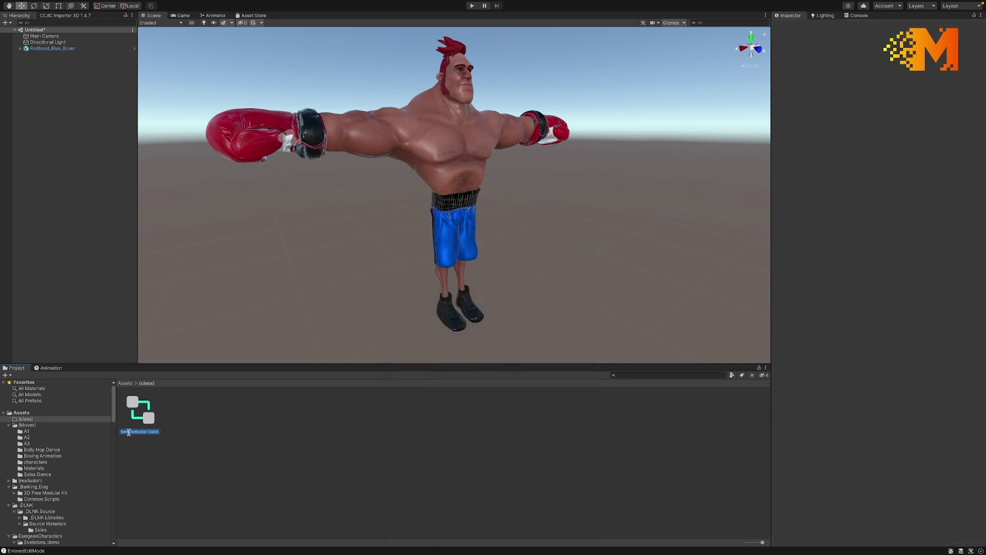
left_click(129, 432)
type("Bo")
type("xer Movm")
type("i Ani...")
key("Return")
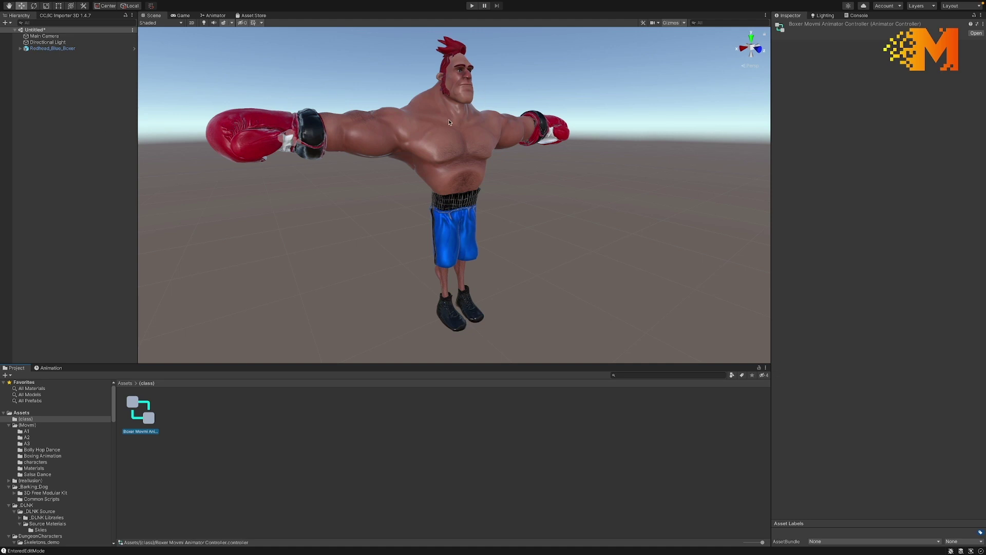
- Drag Boxer Movmi Animator Controller into Redhead_Blue_Boxer's Animator Controller field
left_click(43, 50)
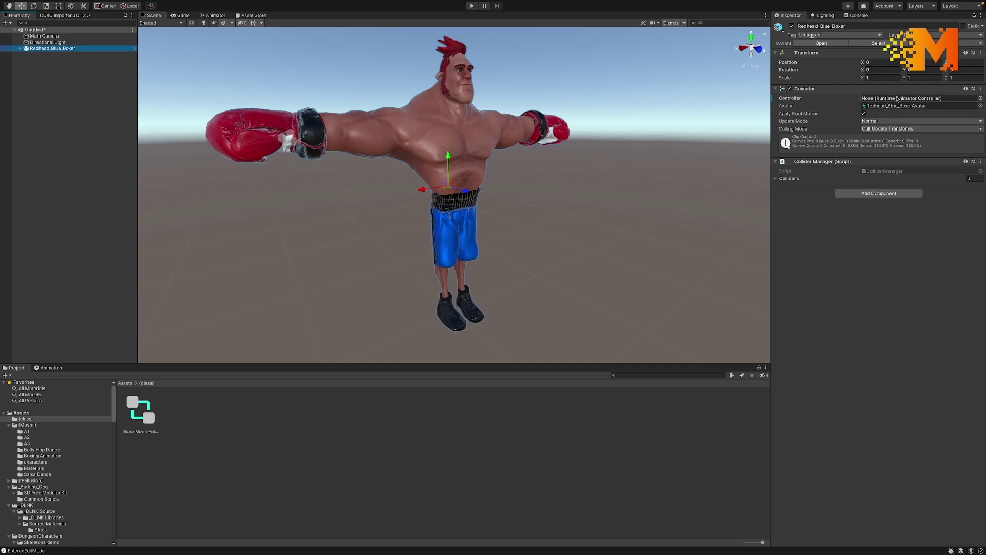
left_click_drag(139, 413, 914, 98)
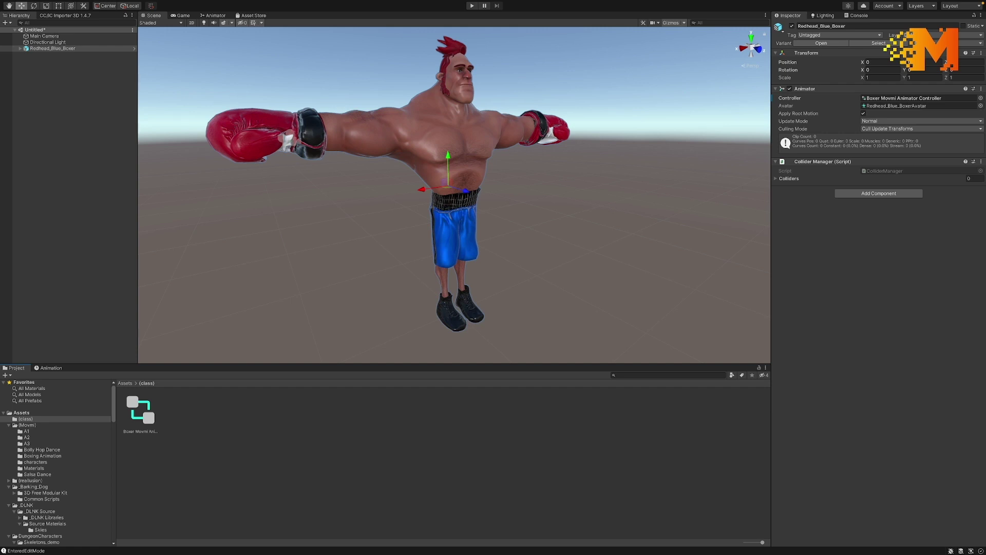
key("super+Tab")
key("super+Tab")
key("super+Tab")
key("super+Tab")
key("super+Tab")
- Import the downloaded Movmi FBX files into (class) and play-preview the Movmi|MovmiAction clip
left_click_drag(624, 318, 359, 498)
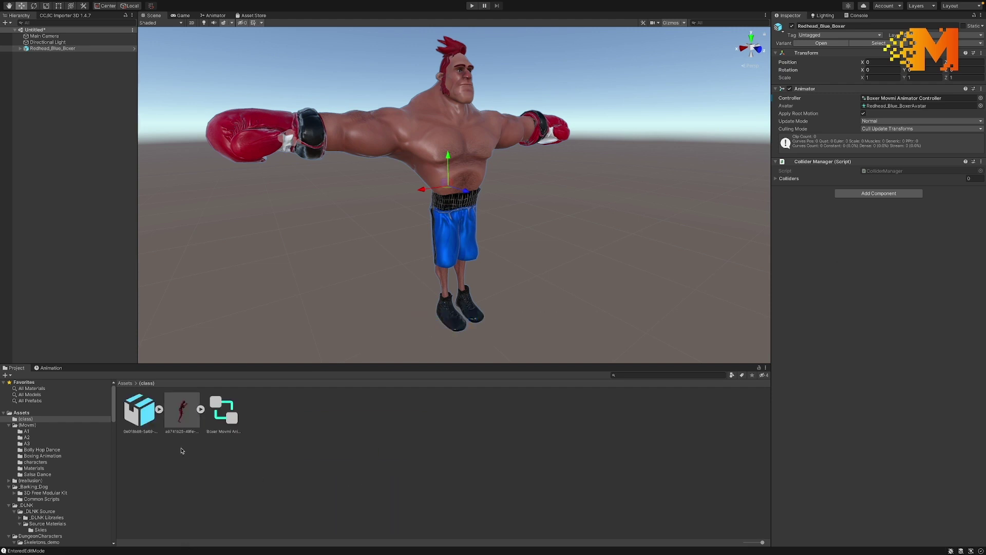
left_click(159, 409)
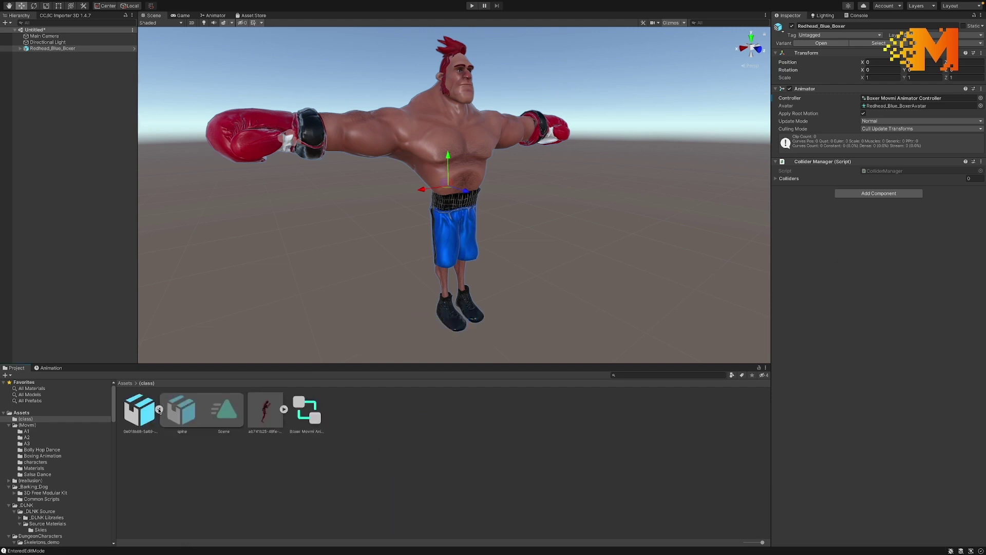
left_click(284, 410)
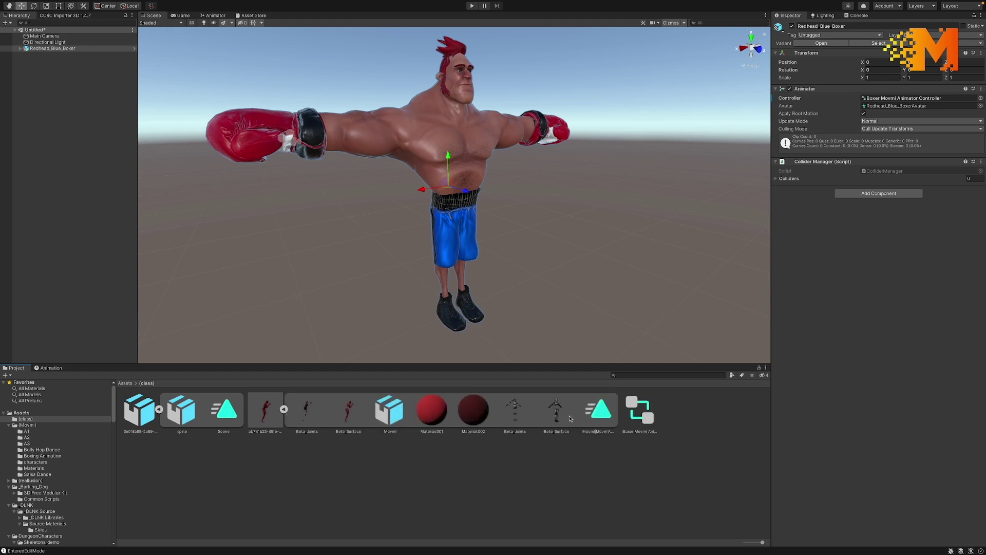
left_click(598, 410)
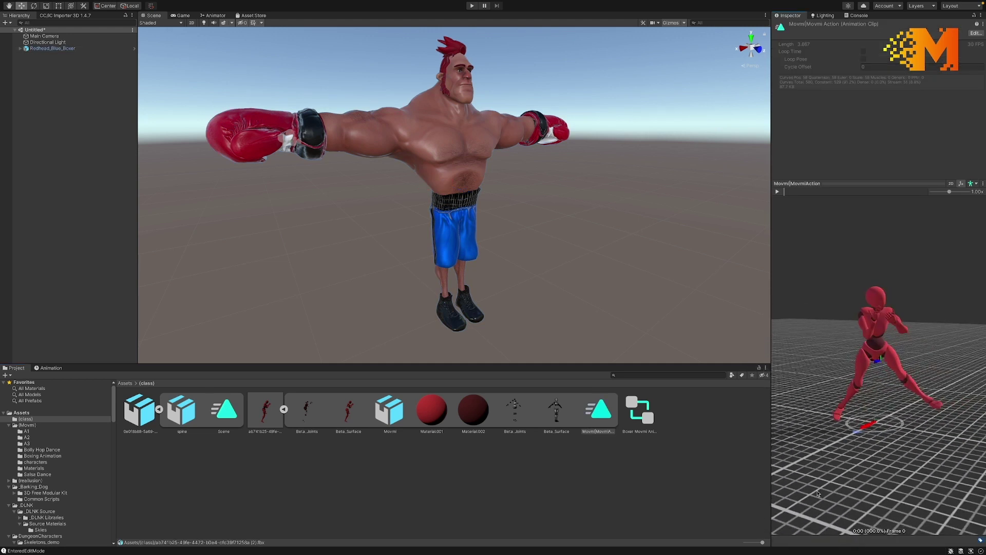
left_click(778, 192)
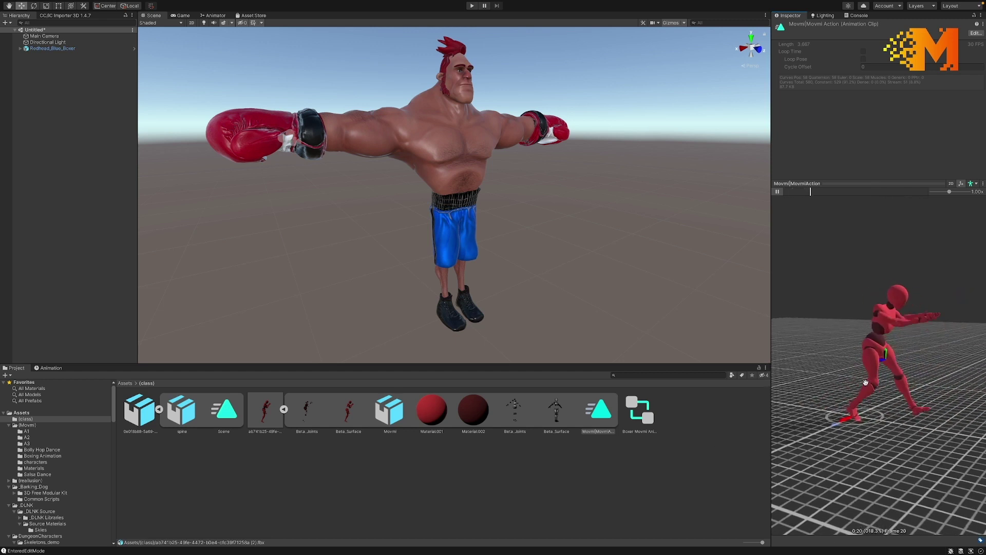
left_click(778, 191)
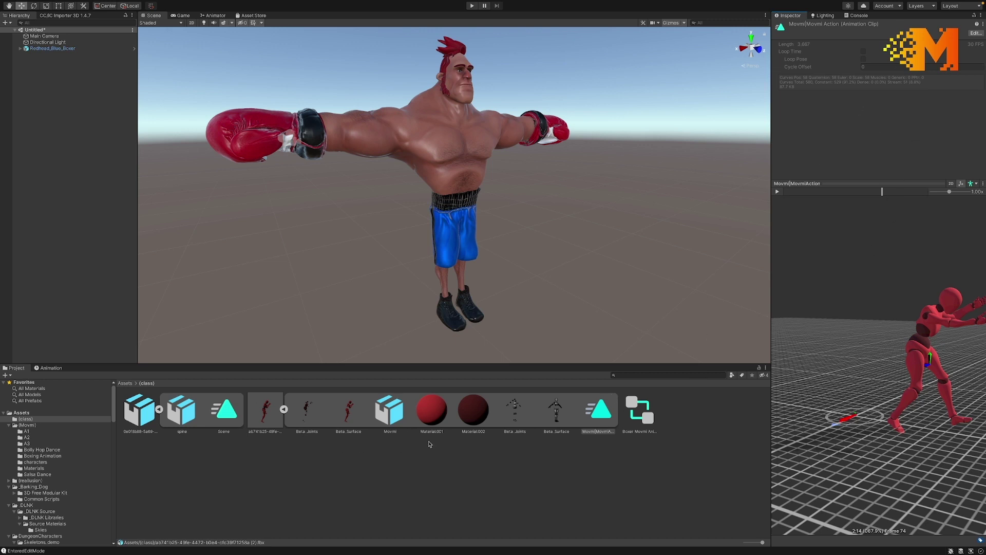
- Set the ab741b25 FBX's rig Animation Type to Humanoid and apply
left_click(280, 417)
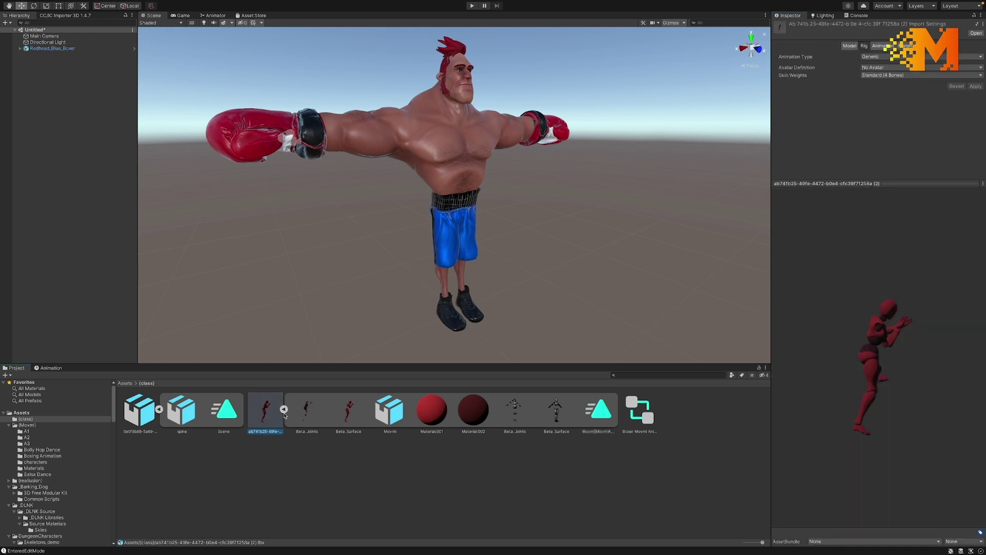
left_click(284, 409)
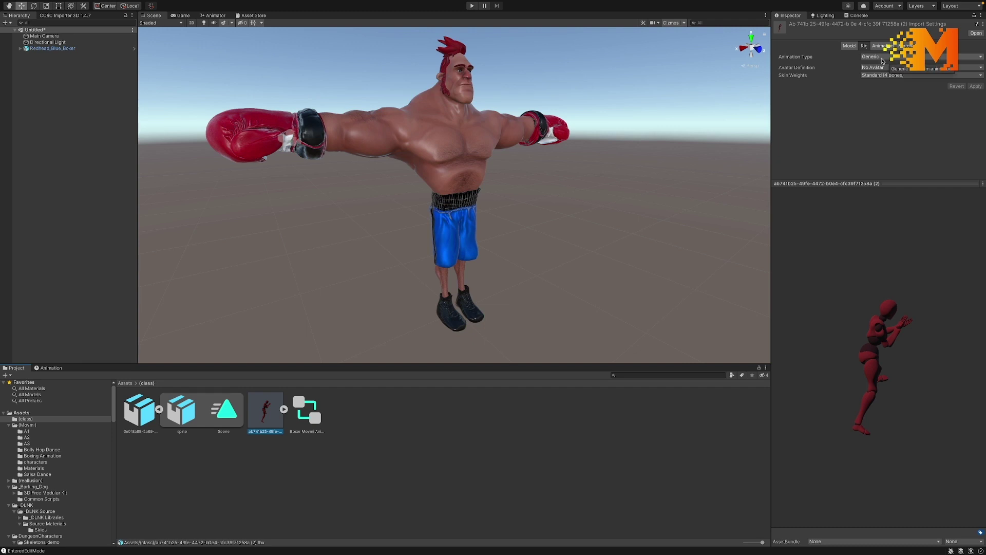
left_click(883, 60)
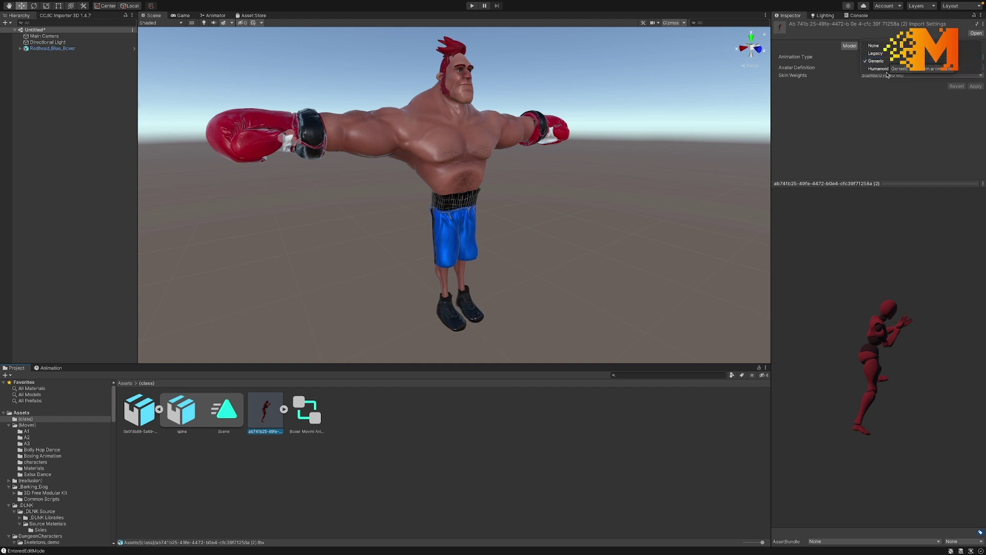
left_click(880, 69)
left_click(975, 112)
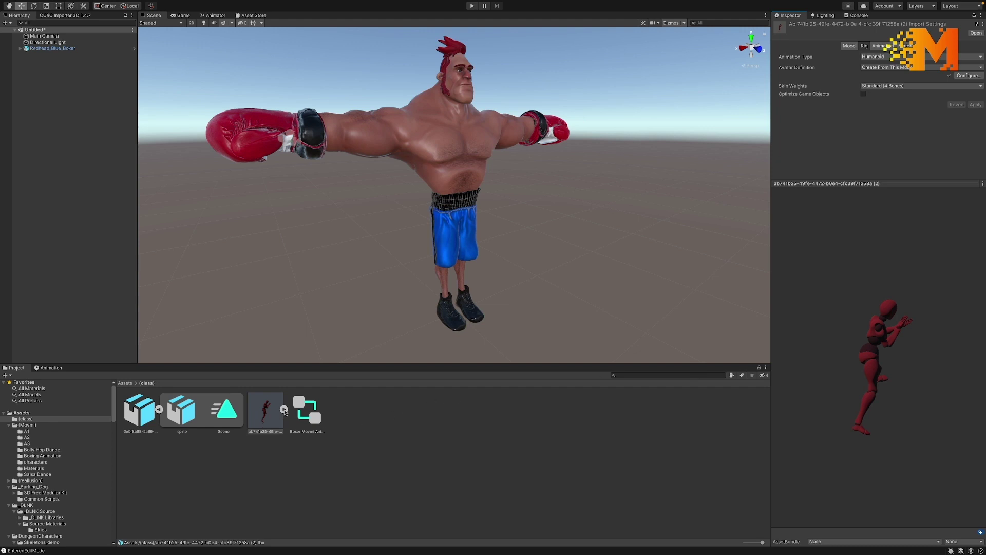
- Preview the Movmi|MovmiAction clip playing with the new humanoid avatar
left_click(283, 409)
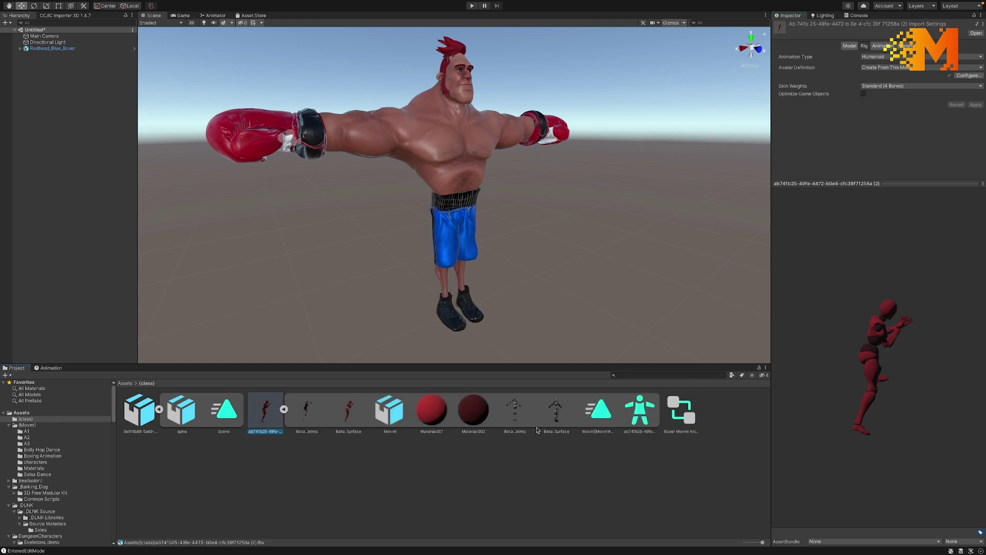
left_click(600, 417)
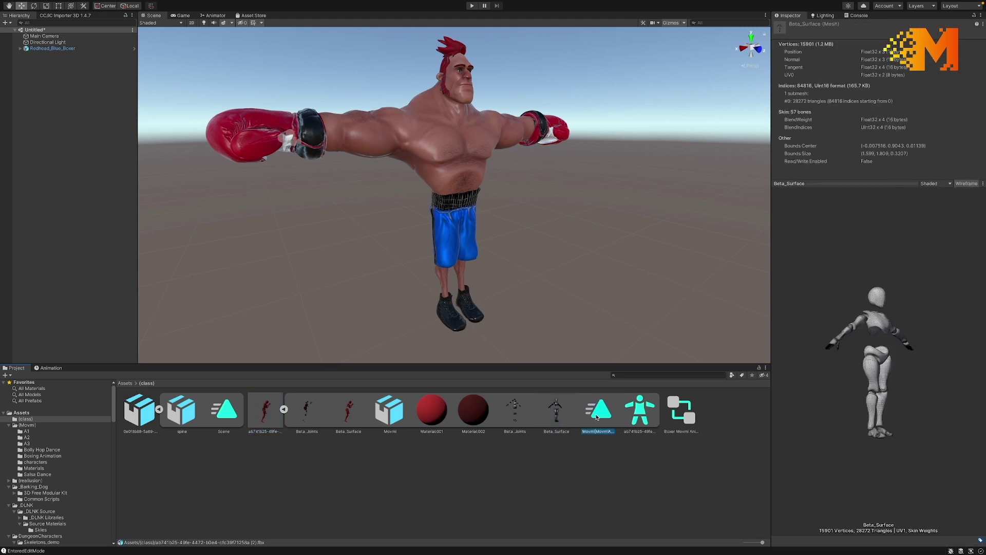
left_click(560, 416)
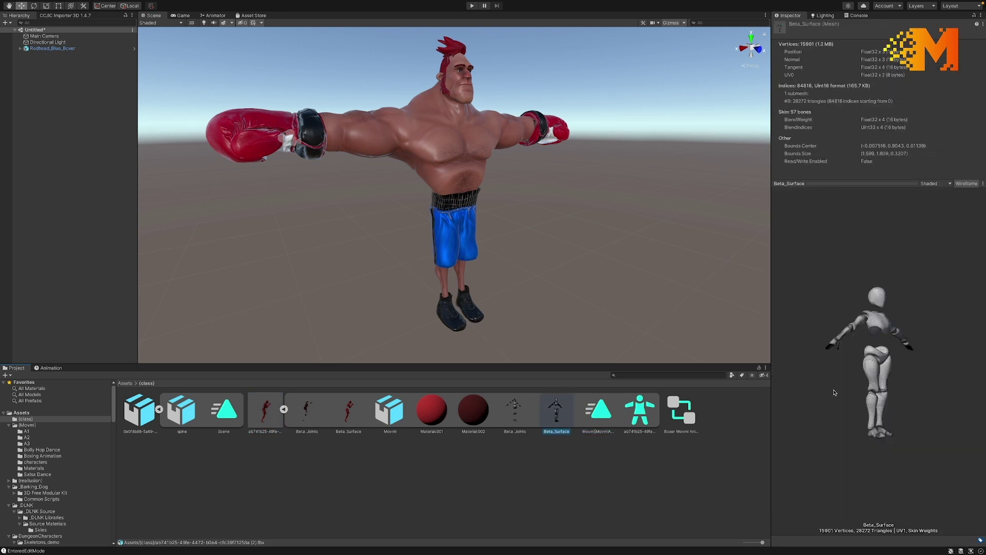
left_click(596, 416)
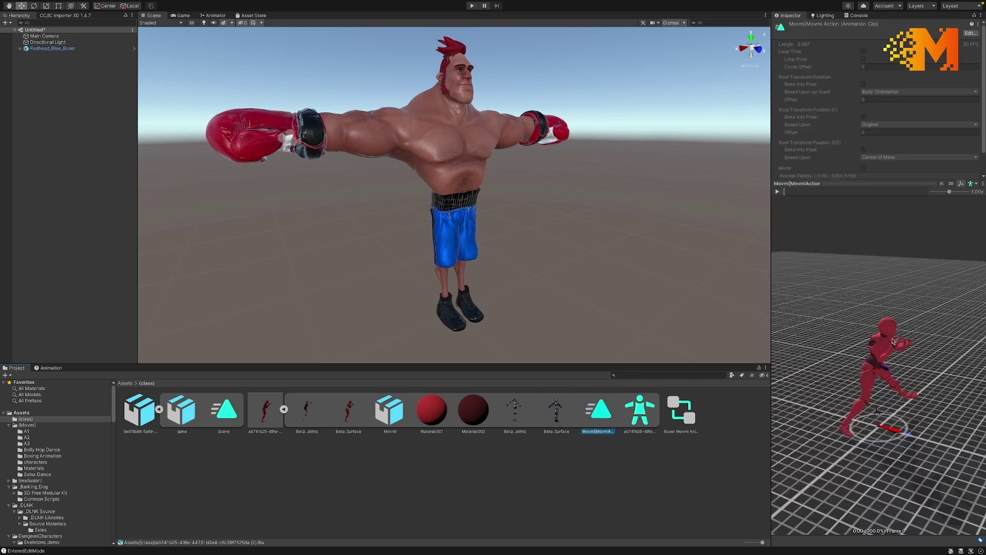
left_click(777, 191)
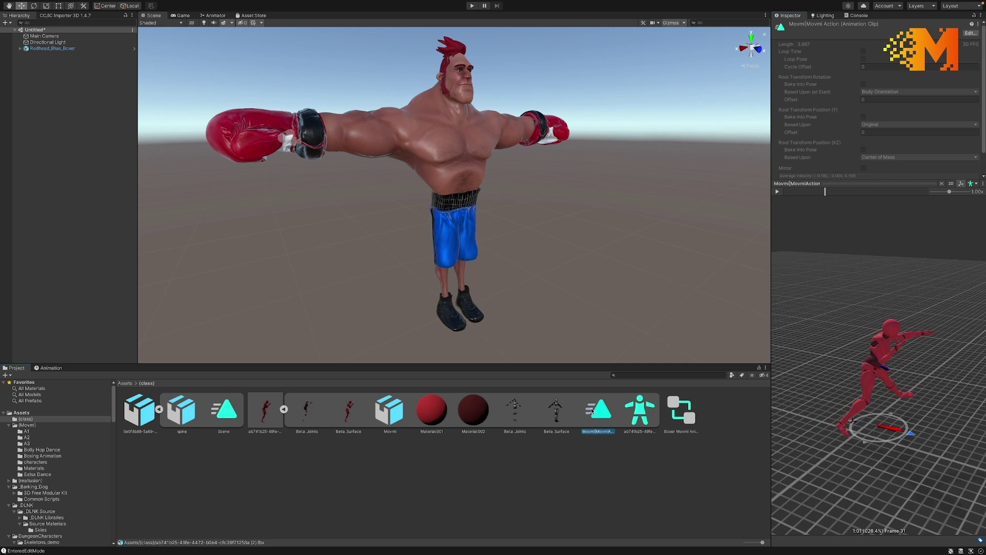
- Duplicate the Movmi|MovmiAction clip using the Edit menu
mouse_move(9, 4)
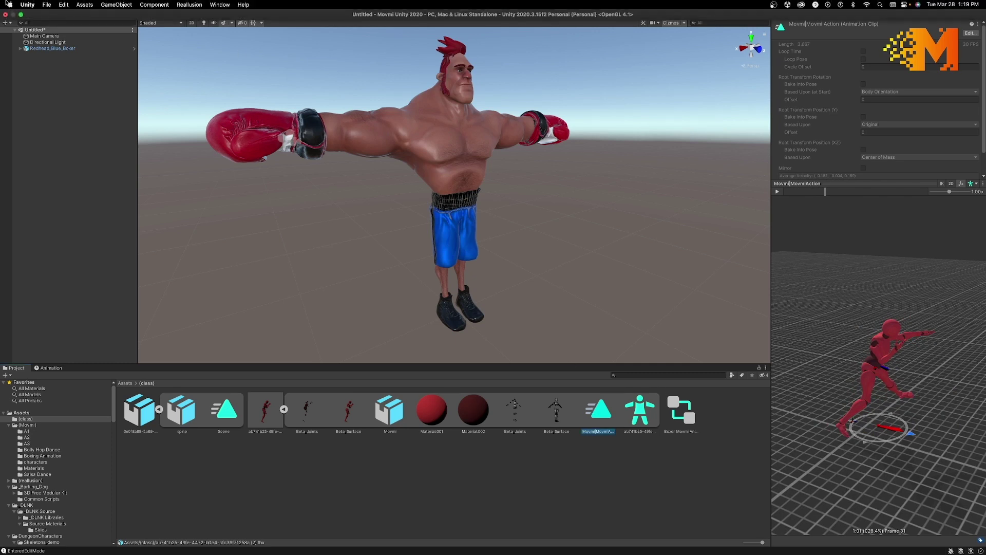
left_click(47, 5)
mouse_move(66, 5)
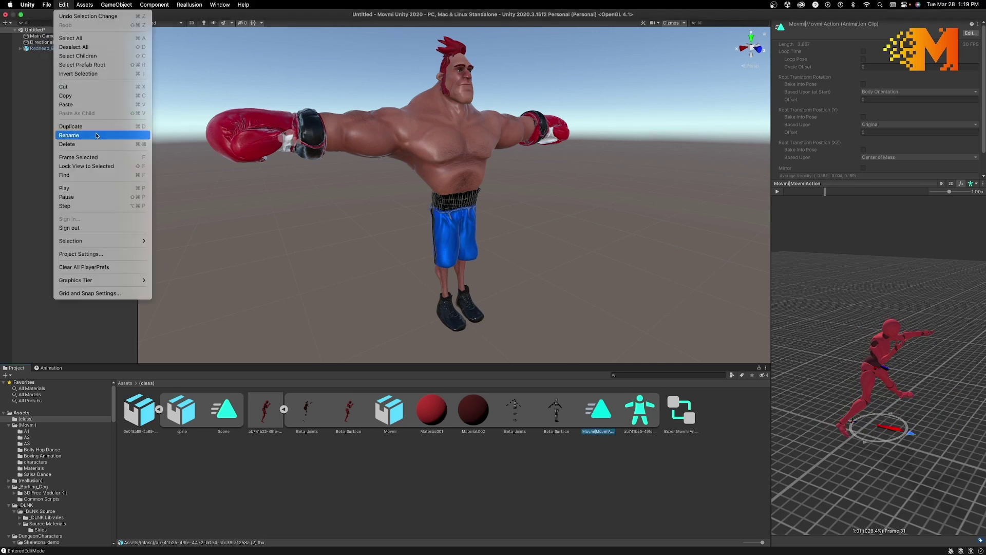
left_click(70, 126)
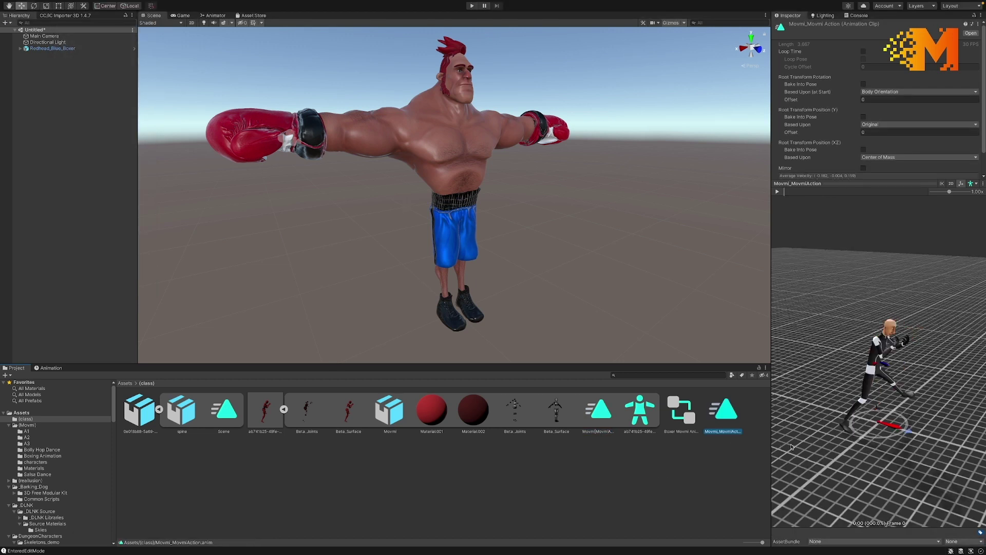
- Rename the duplicated Movmi_MovmiAction clip to 'Movmi PUnch'
left_click(719, 433)
type("Movmi Punch")
key("Return")
left_click(55, 48)
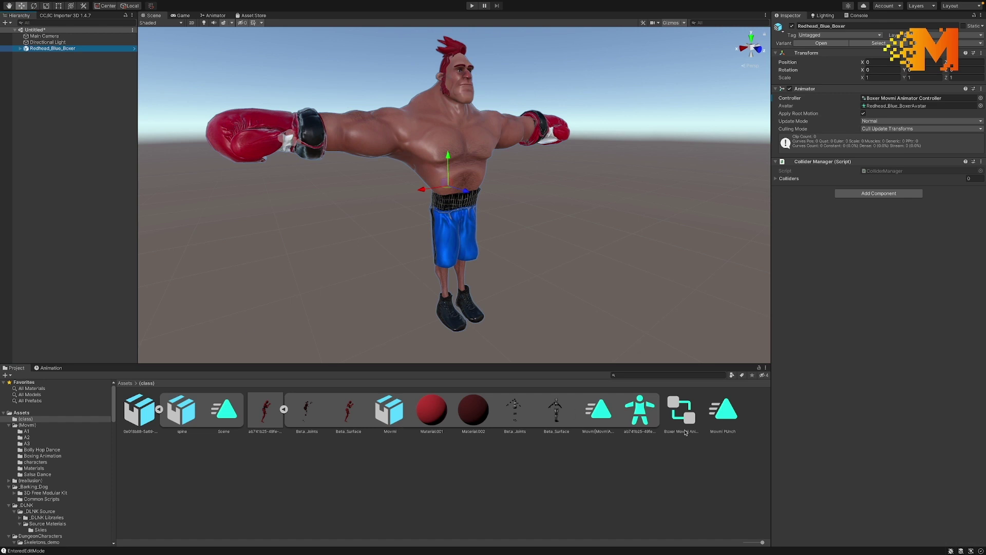
left_click(728, 414)
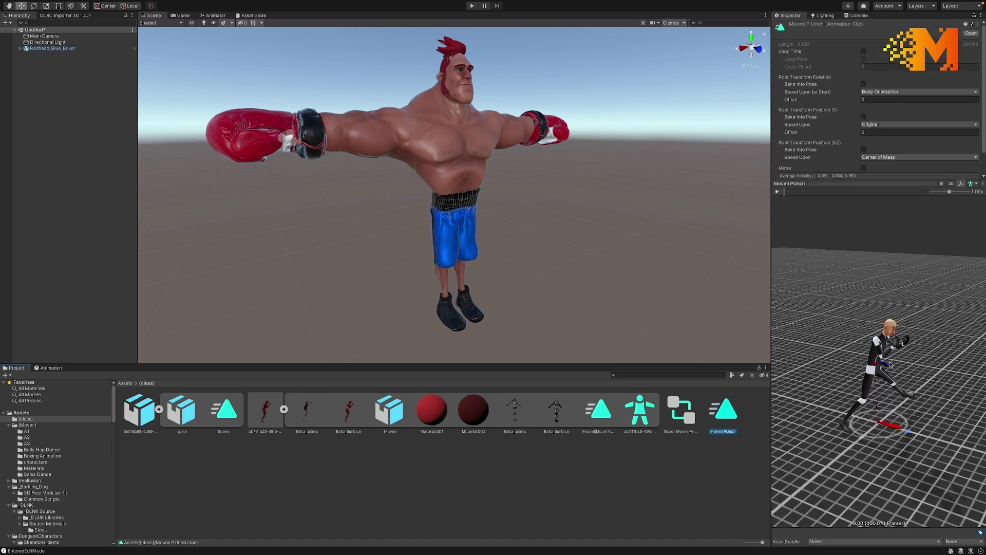
scroll(877, 356, "up", 5)
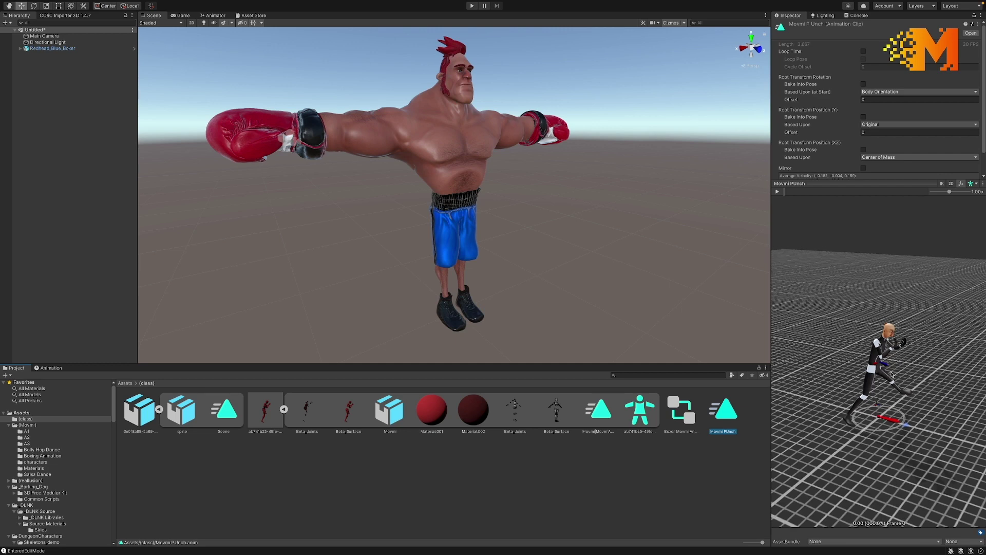
left_click(779, 193)
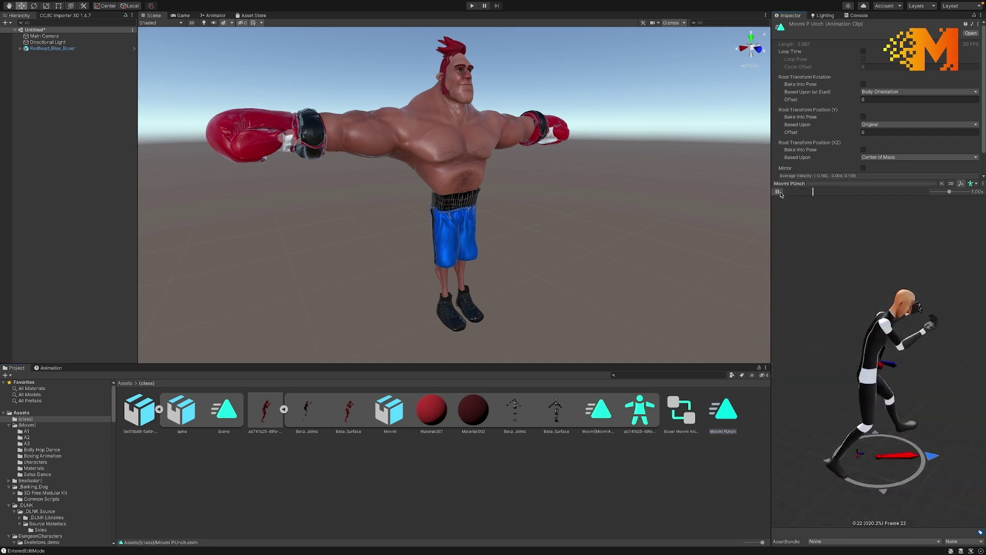
left_click(778, 192)
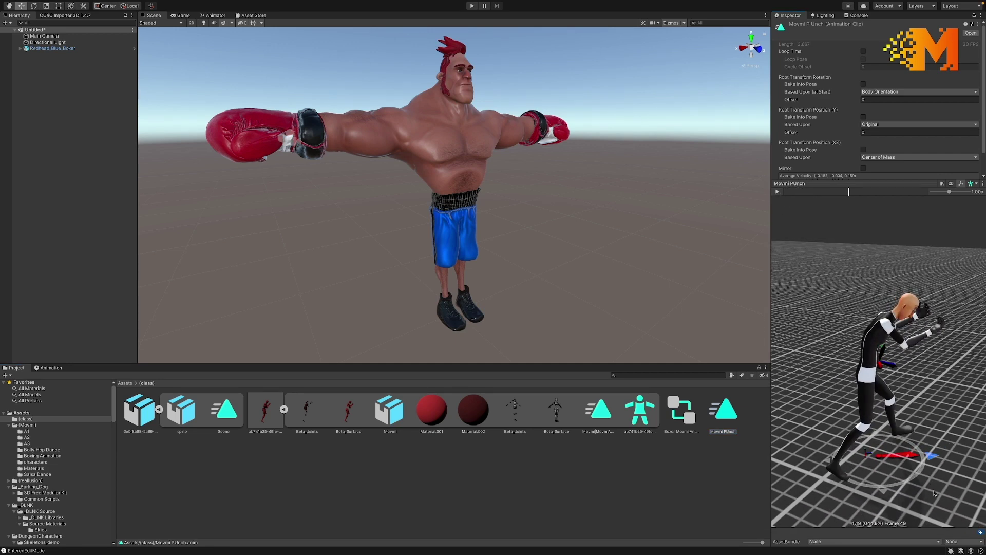
left_click(61, 49)
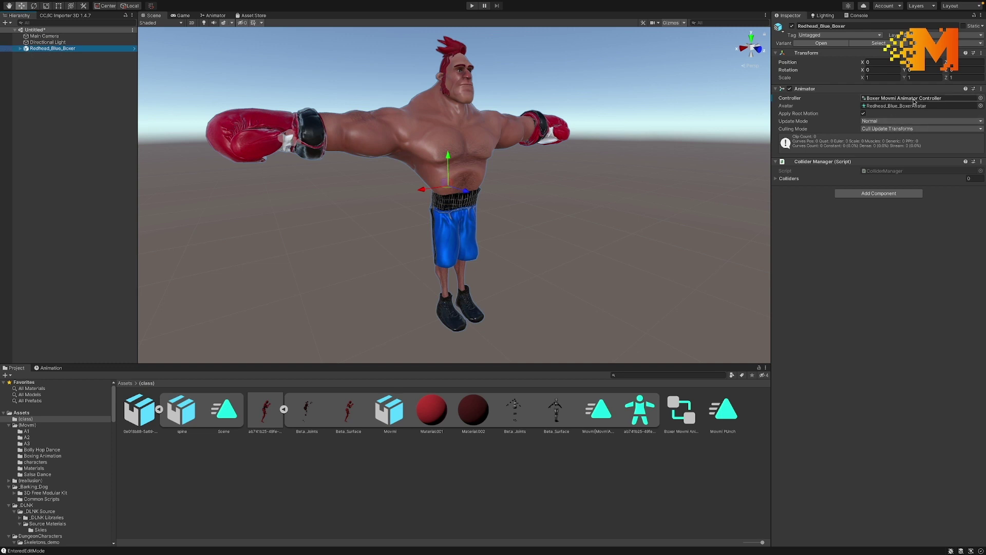
left_click(930, 102)
- In the controller's Animator graph, reposition Entry, Any State and Exit, then add Movmi PUnch
double_click(930, 102)
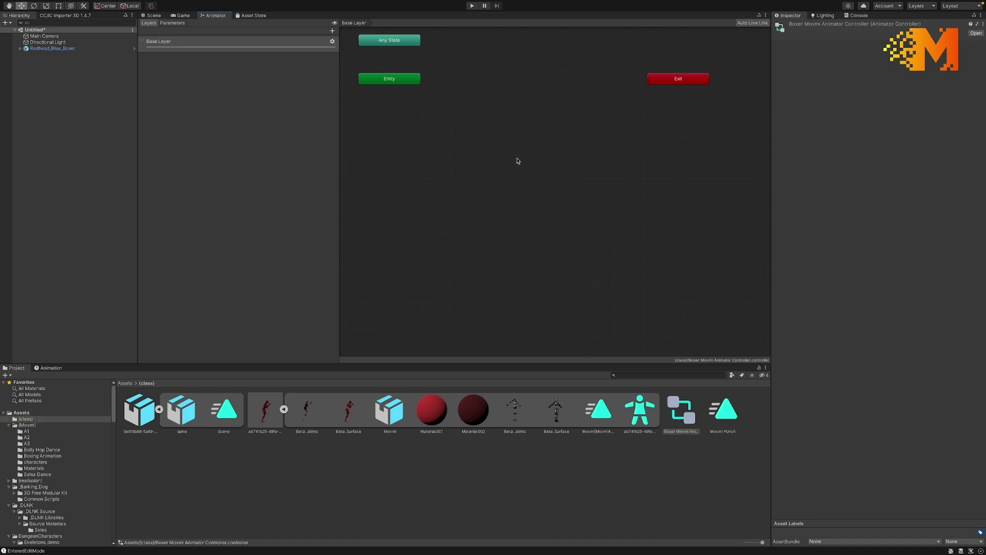
left_click_drag(396, 82, 419, 231)
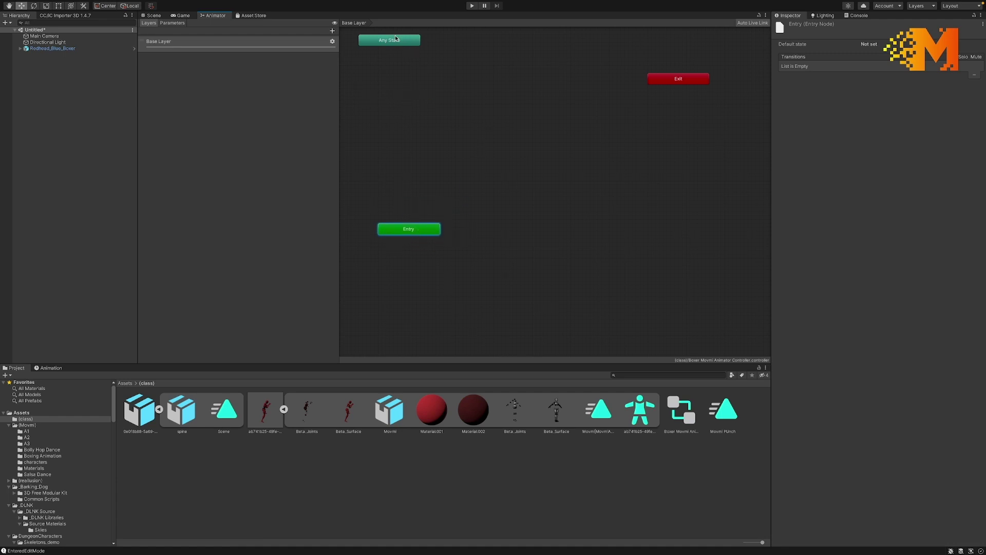
left_click_drag(396, 39, 411, 163)
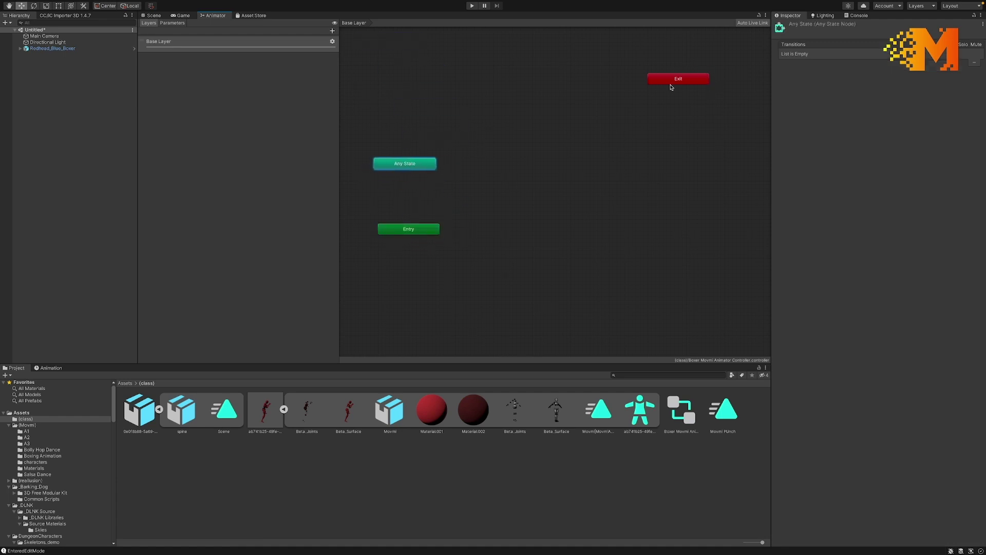
left_click_drag(671, 87, 683, 216)
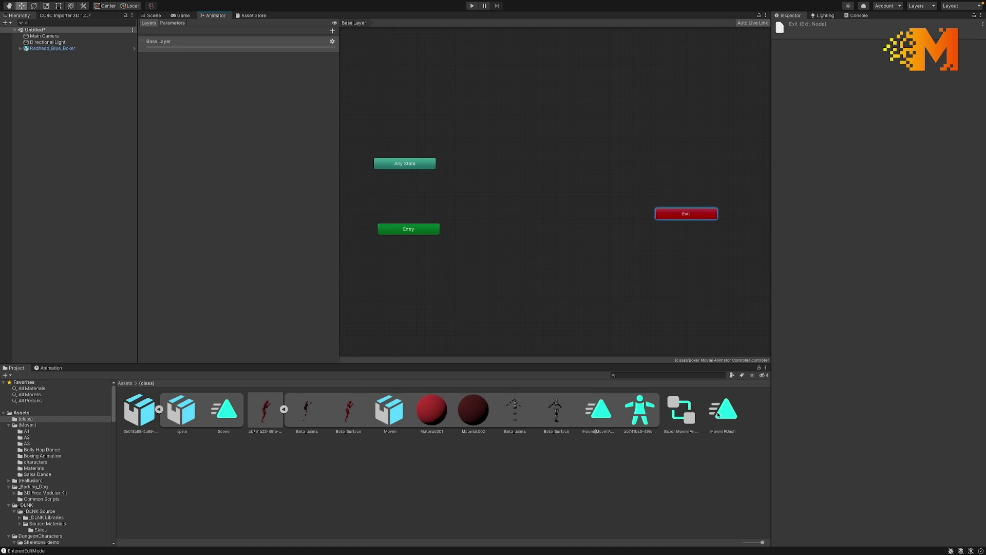
left_click_drag(732, 418, 533, 264)
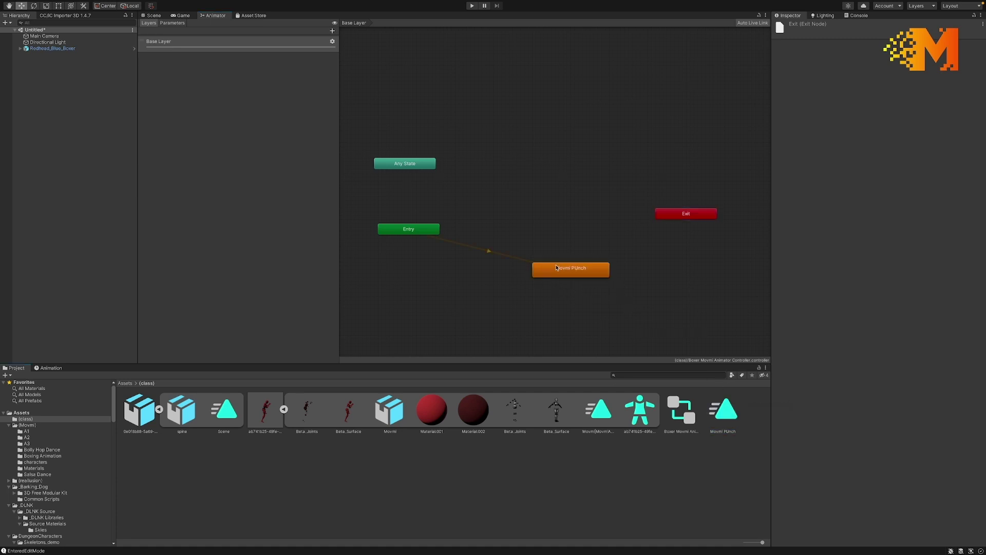
left_click(587, 273)
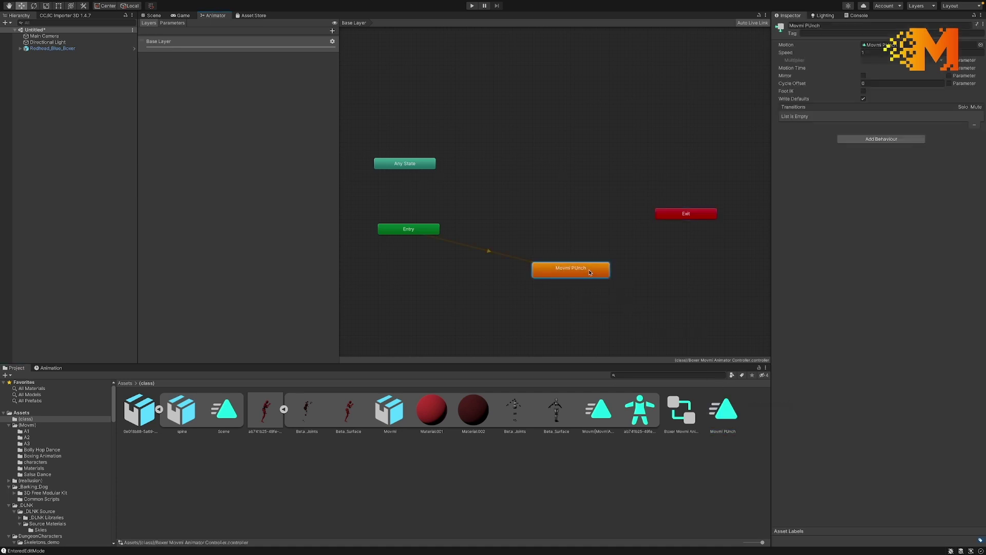
left_click(881, 45)
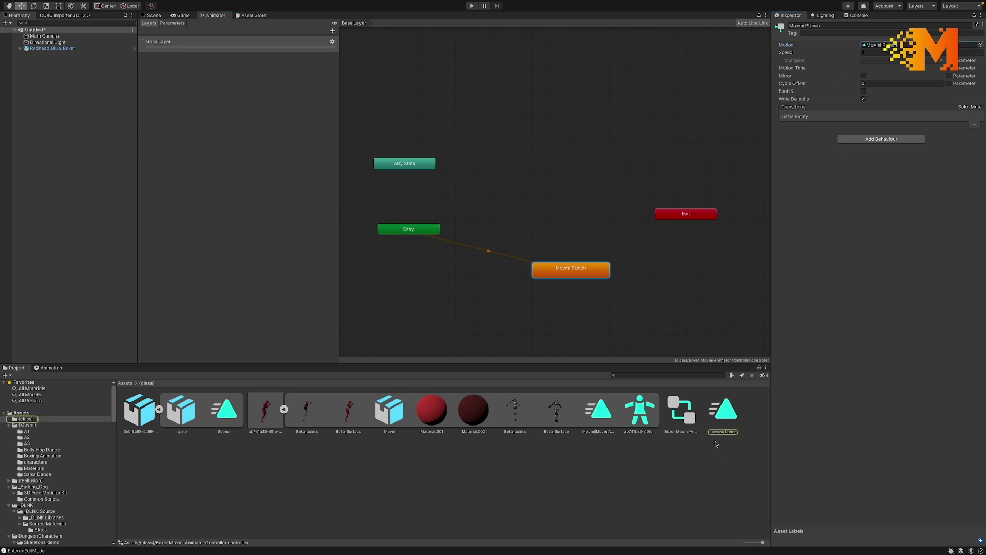
left_click(724, 413)
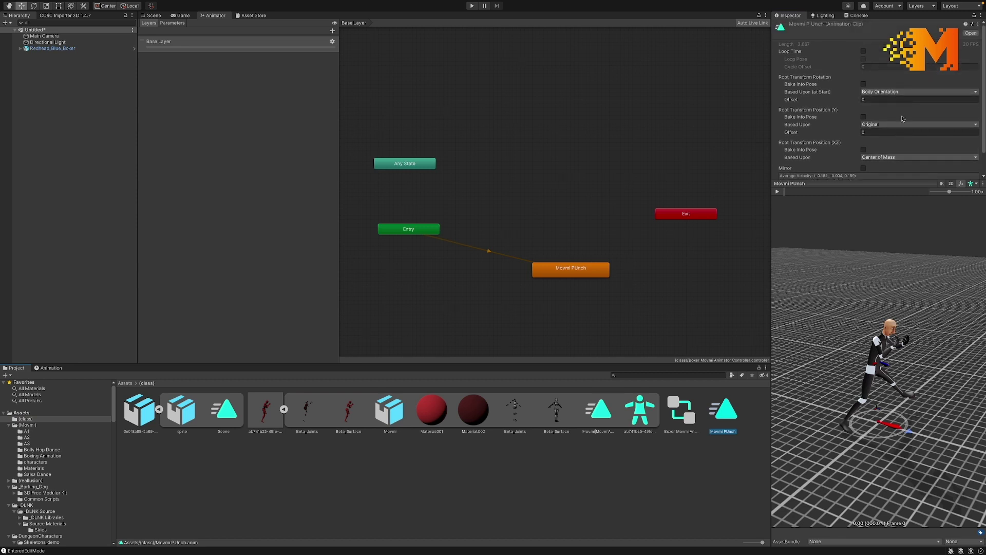
left_click(863, 51)
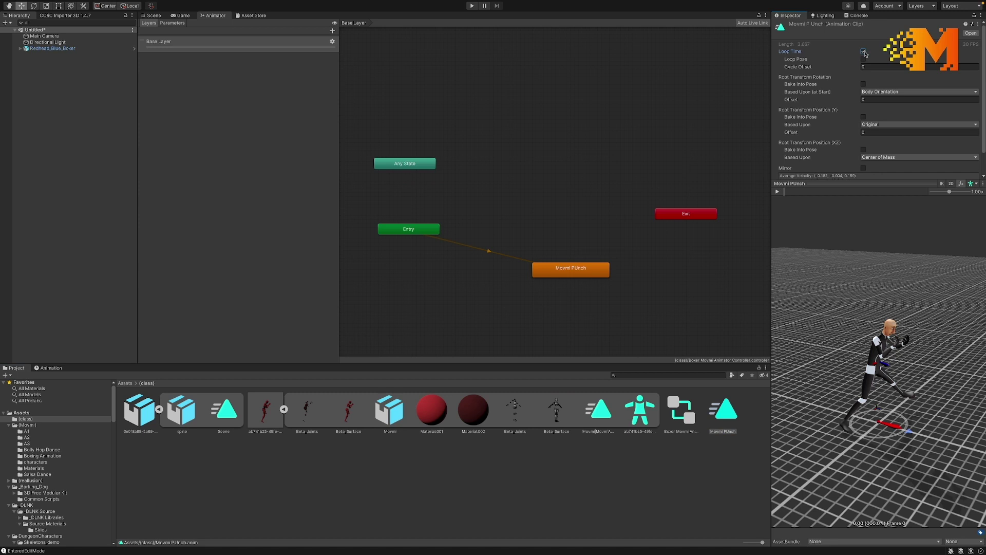
left_click(863, 51)
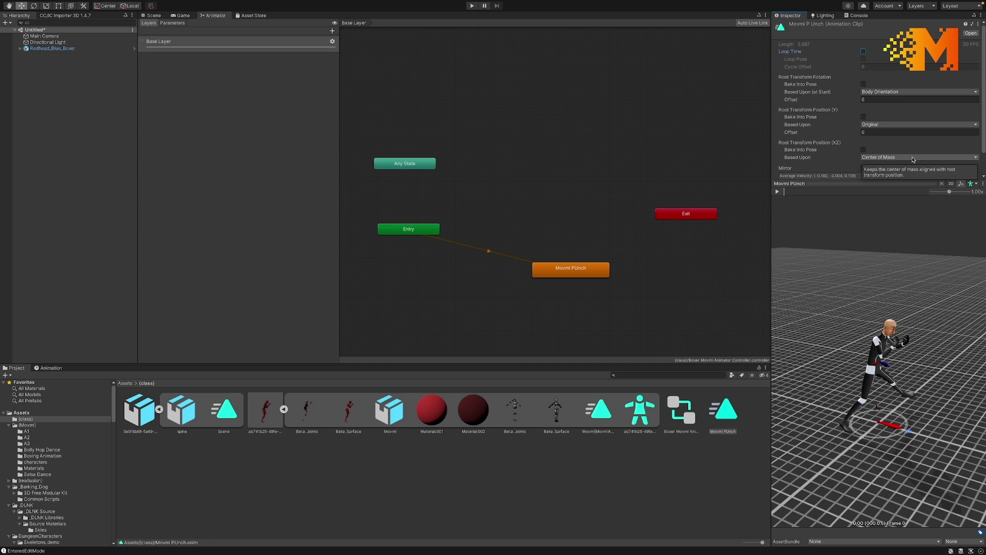
scroll(868, 135, "down", 2)
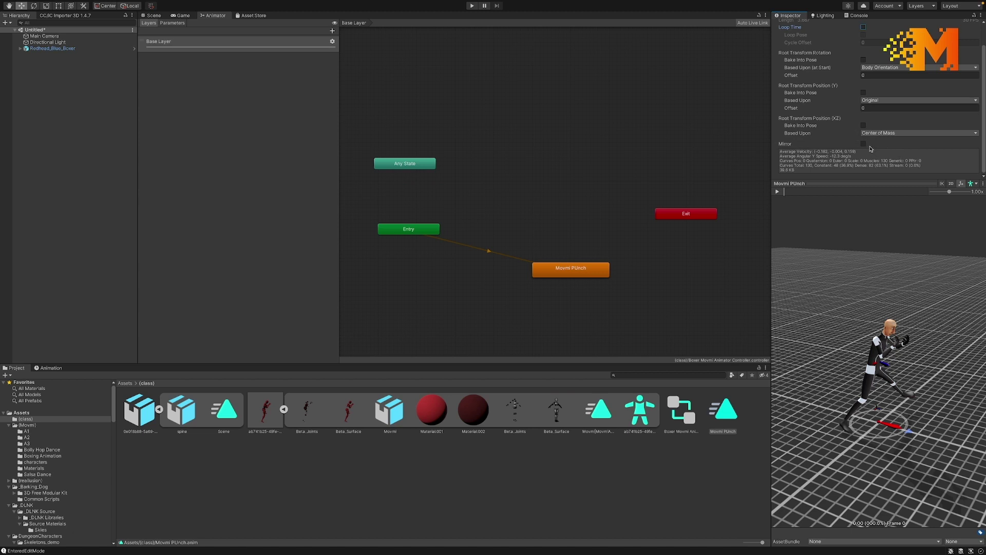
left_click(863, 145)
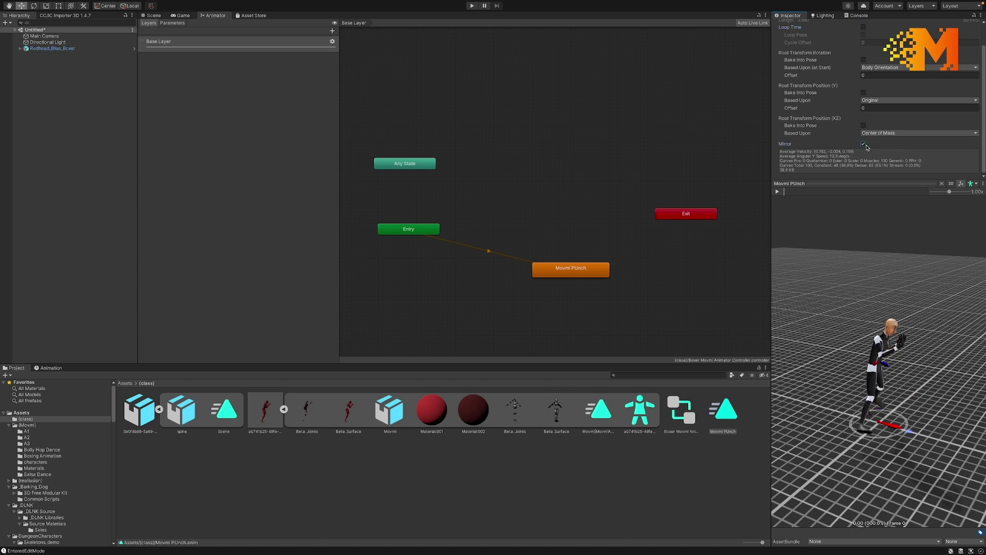
left_click(864, 144)
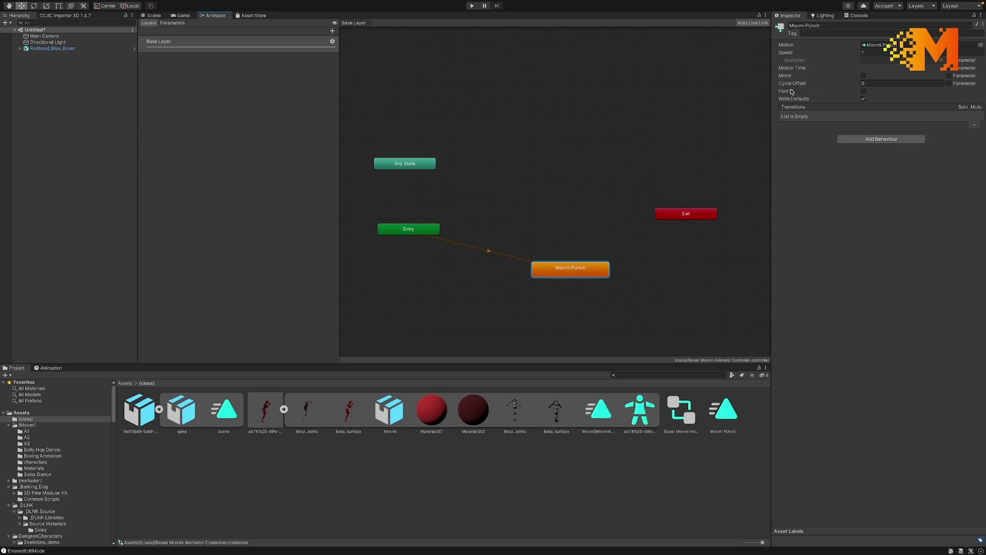
- Enable Foot IK on Movmi PUnch and paste a copy, Movmi PUnch 0, below it
left_click(865, 92)
right_click(572, 270)
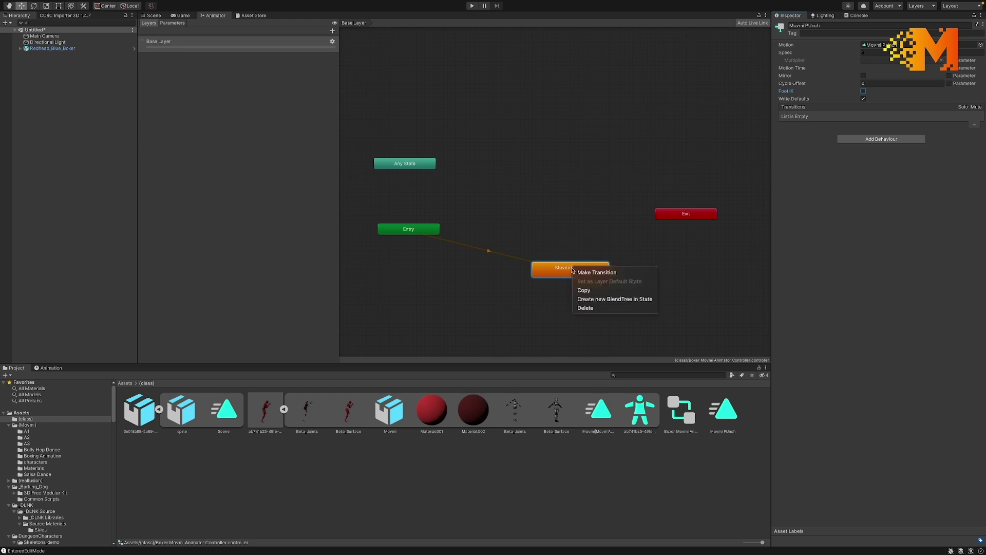
left_click(591, 291)
left_click(643, 271)
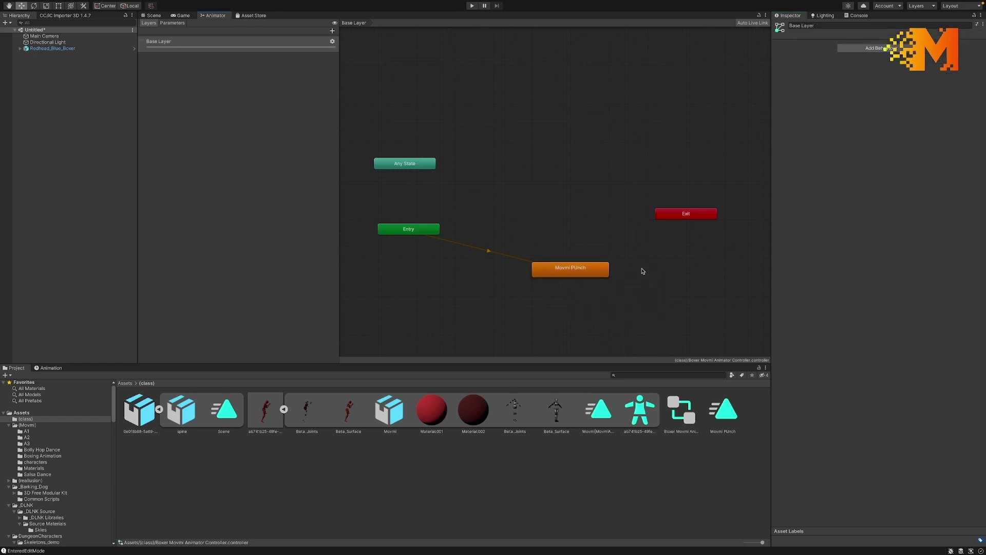
key("ctrl+v")
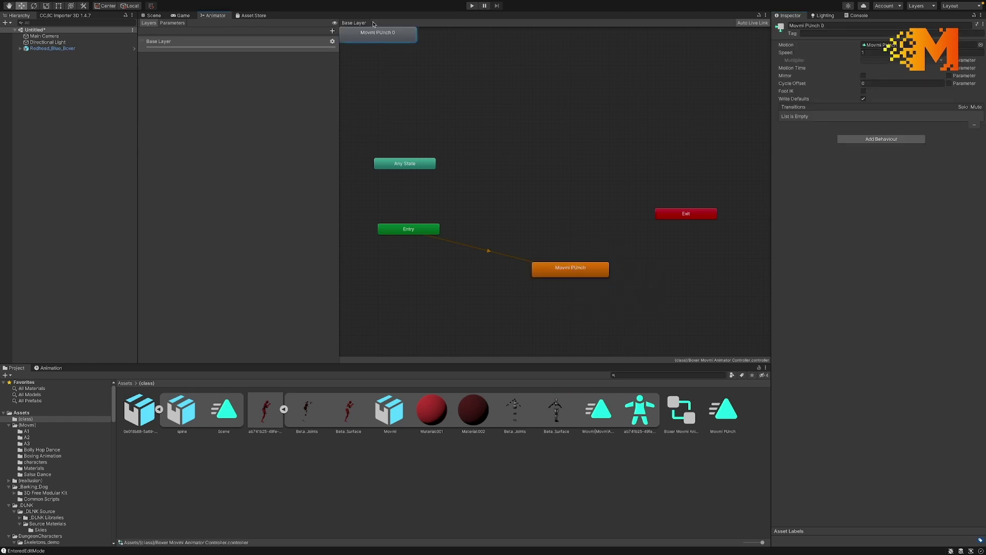
left_click_drag(374, 34, 594, 312)
- Link Movmi PUnch and Movmi PUnch 0 with transitions both ways, then delete Movmi PUnch 0
right_click(574, 271)
left_click(580, 273)
left_click(578, 311)
right_click(596, 310)
left_click(605, 315)
left_click(603, 265)
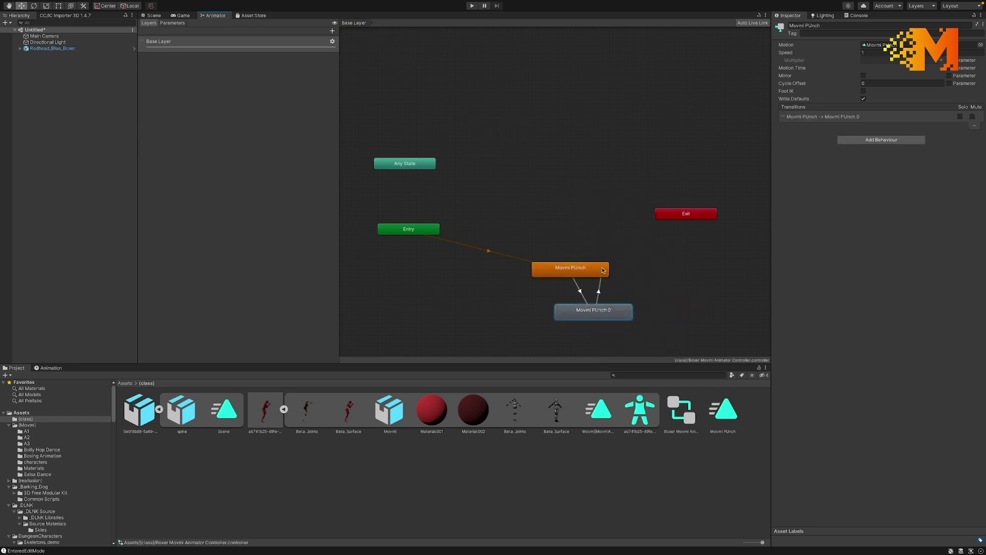
left_click(612, 296)
right_click(602, 307)
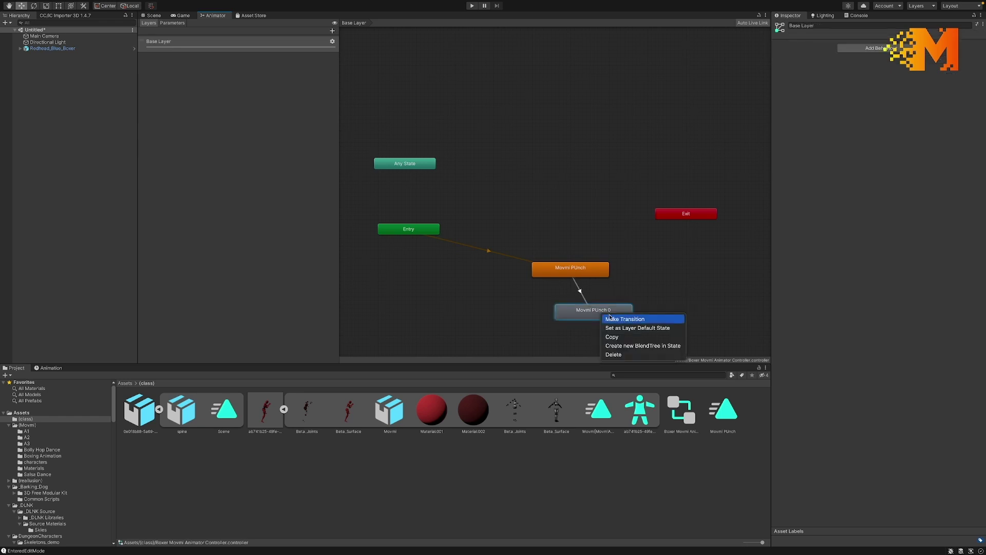
left_click(612, 319)
left_click(589, 277)
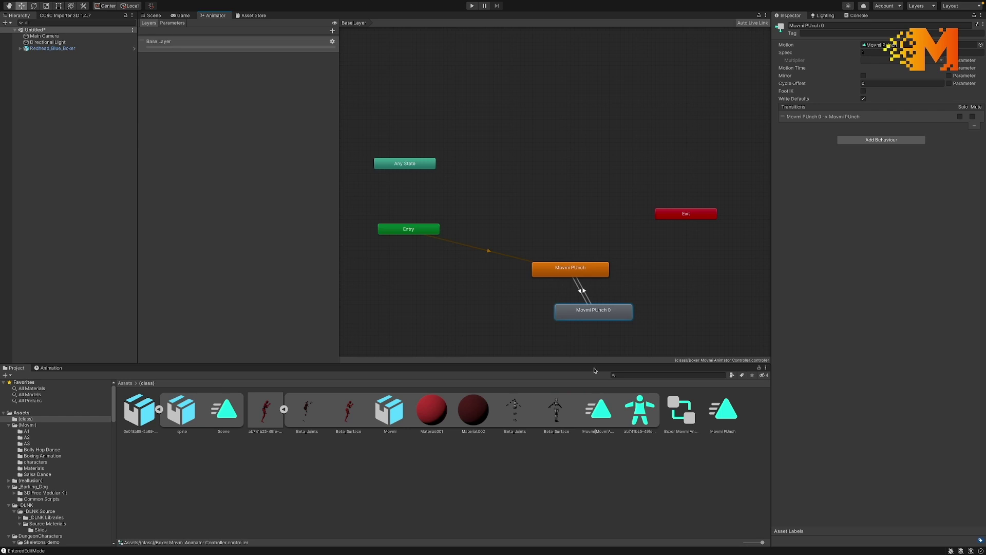
right_click(613, 317)
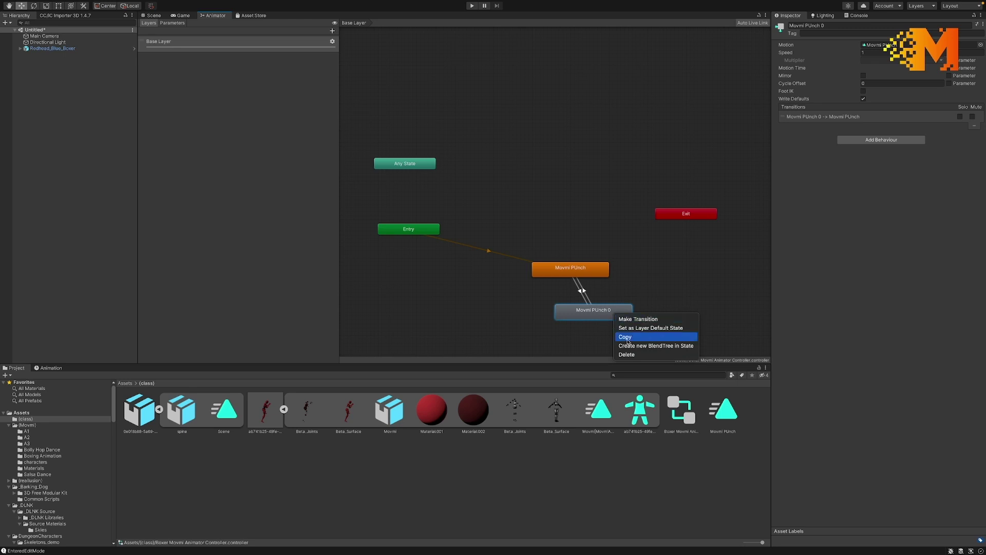
left_click(638, 354)
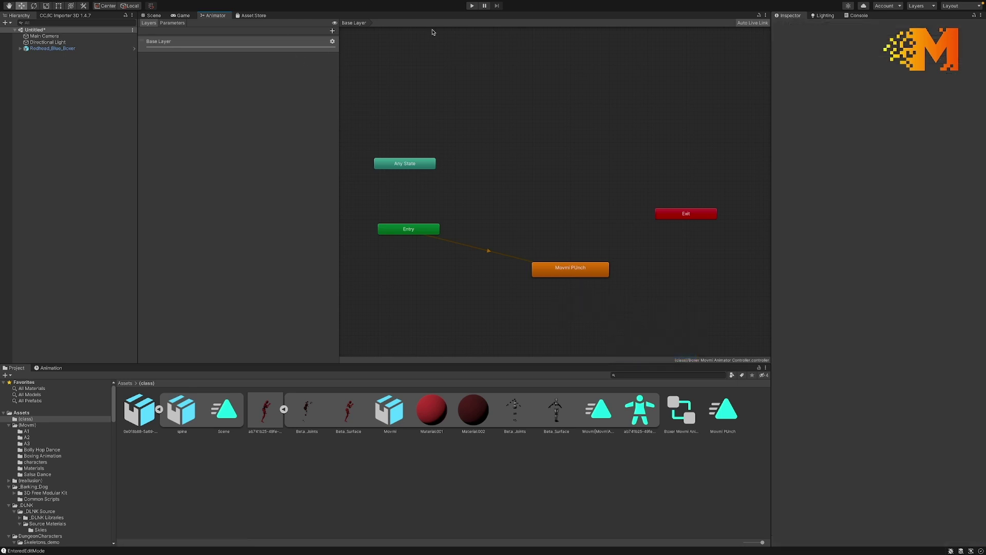
- From the Scene view, run play mode to watch the boxer's Movmi punch, then stop
left_click(153, 16)
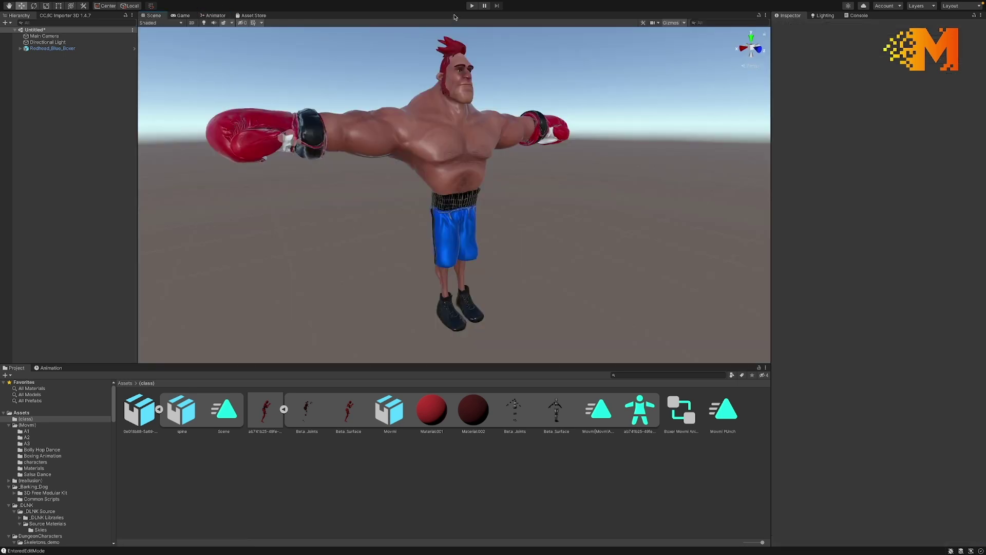
left_click(471, 5)
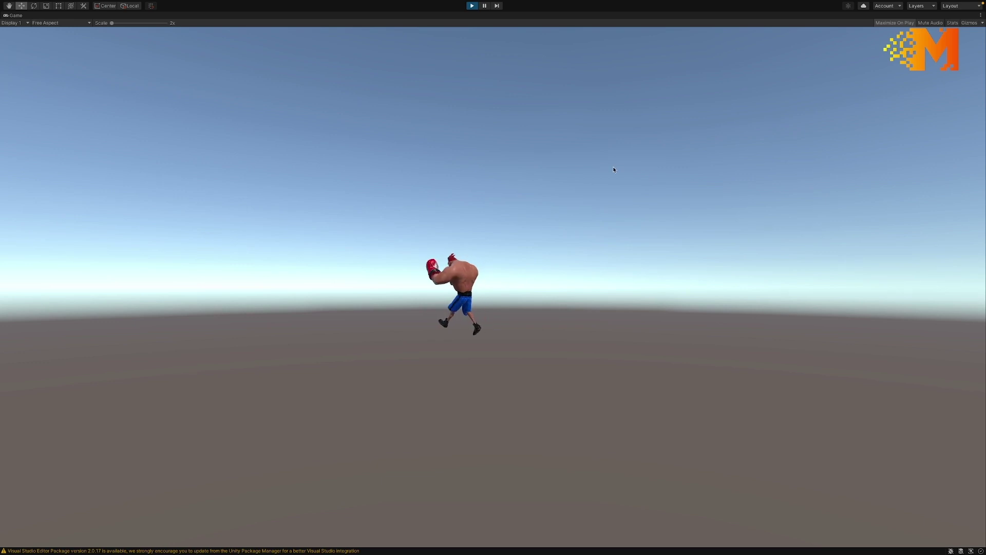
left_click(471, 5)
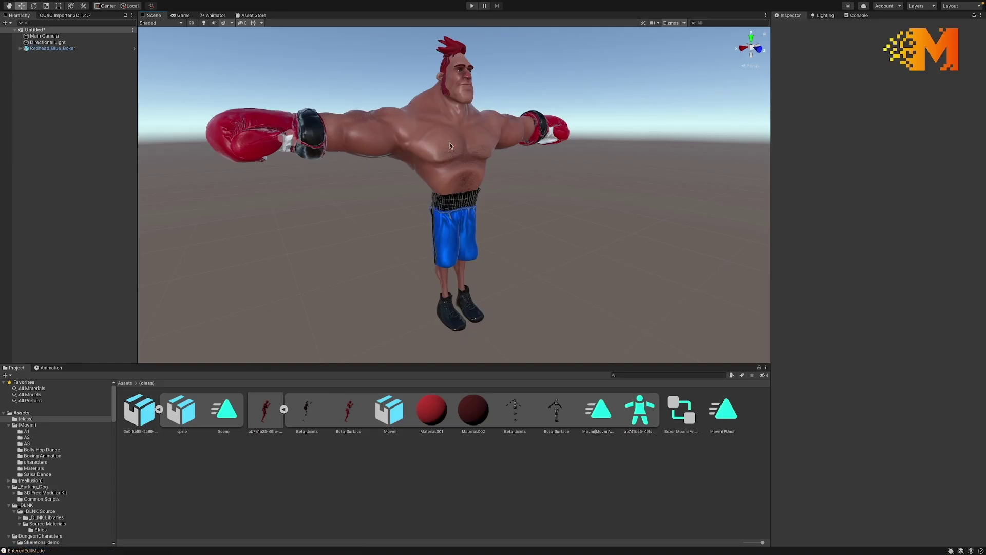
- Align the Main Camera with the current scene view to frame the boxer front-on
left_click(452, 146)
scroll(506, 153, "down", 4)
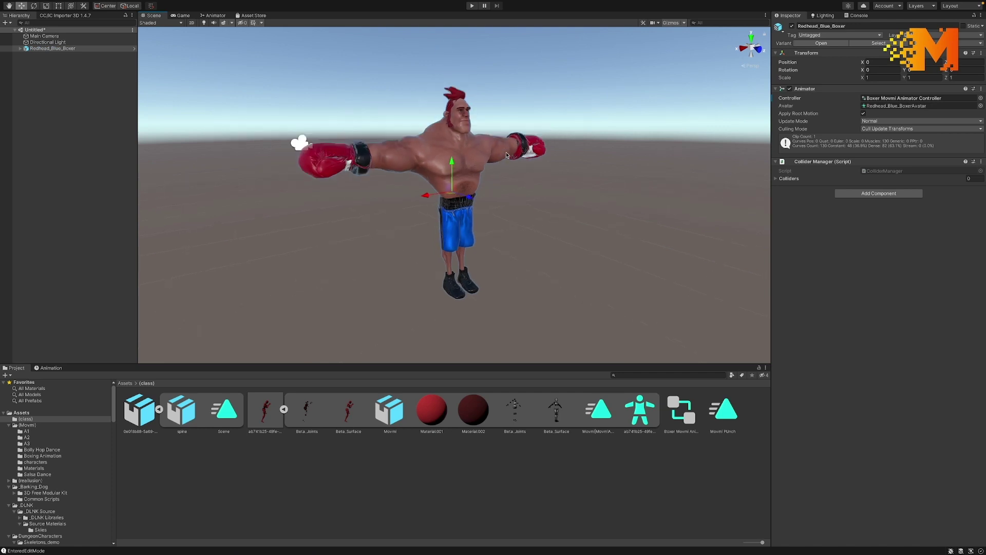
left_click(64, 36)
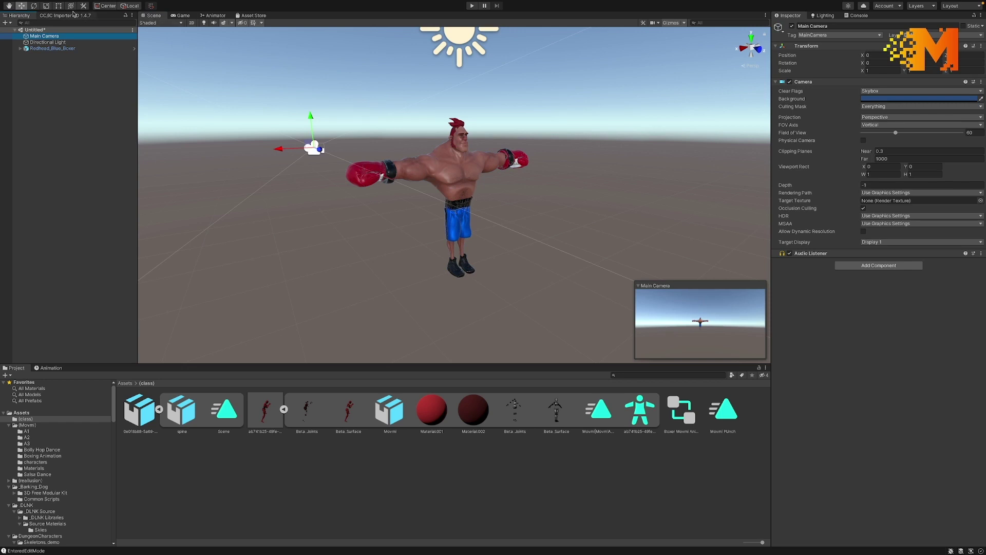
mouse_move(77, 3)
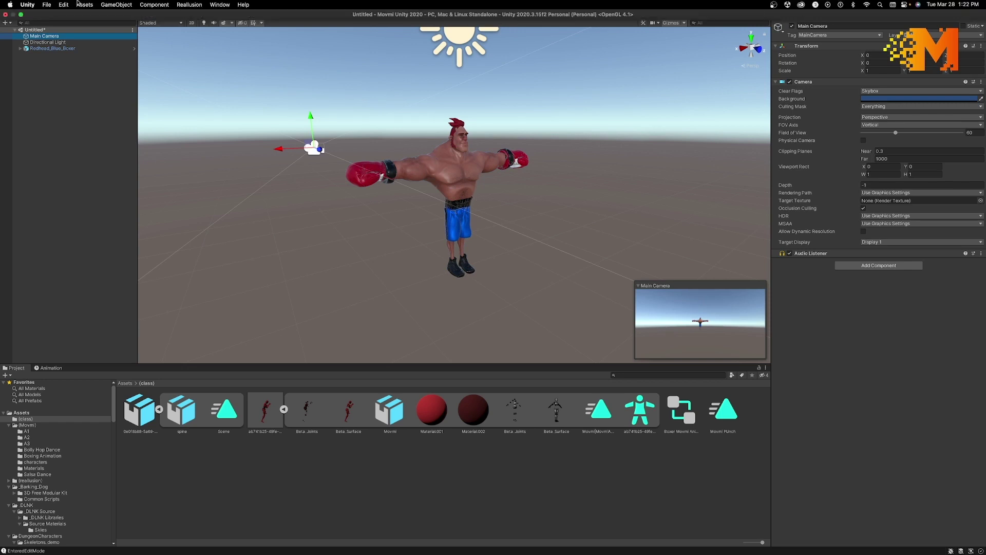
left_click(116, 5)
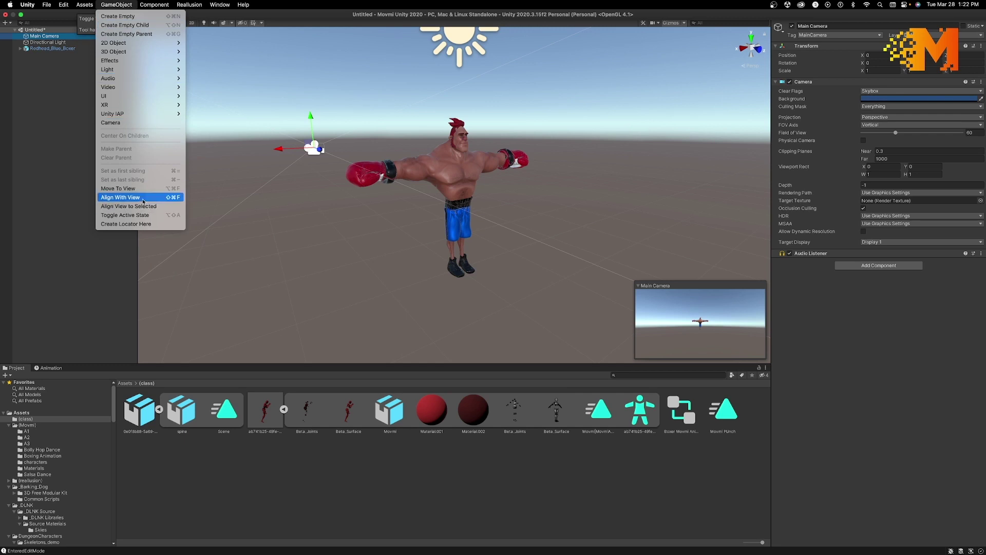
left_click(120, 197)
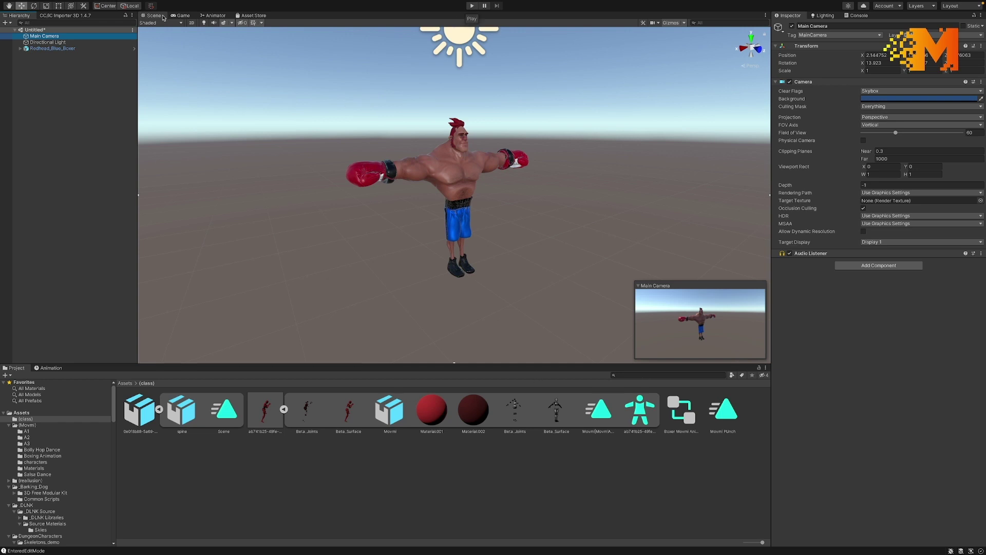
left_click(472, 5)
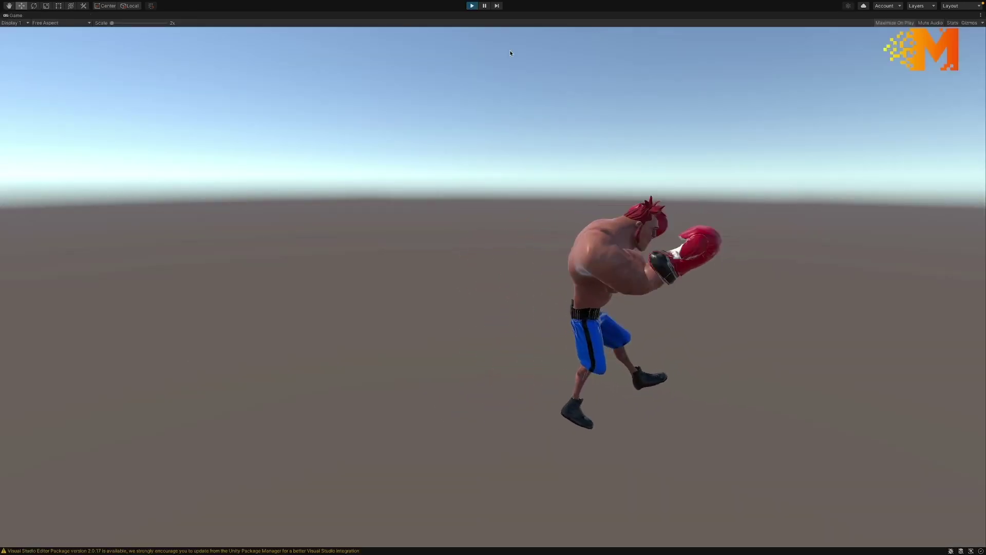
left_click(472, 6)
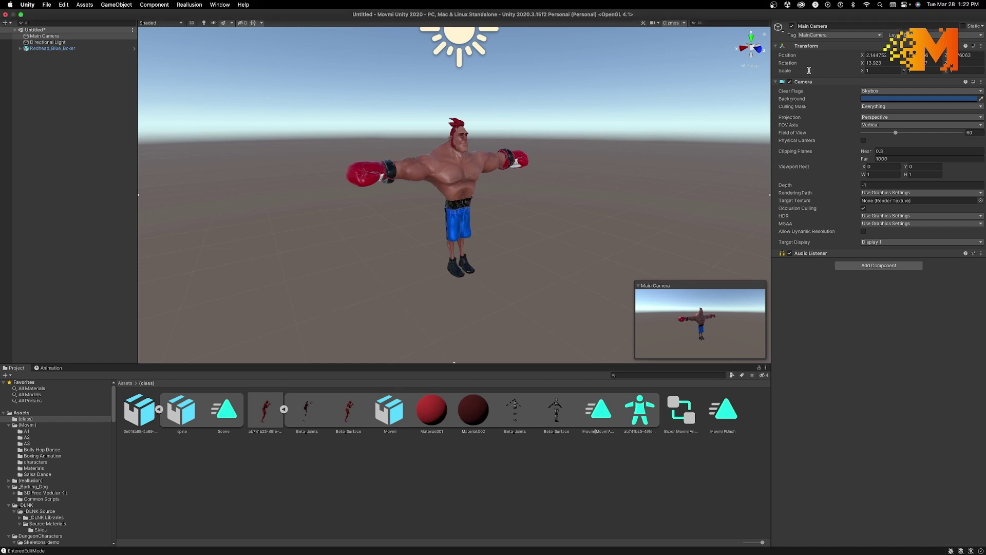
- Search skyboxes for 'old', try Old Factory Ruins 1 and 3, and apply Old Factory Ruins_2
left_click(824, 16)
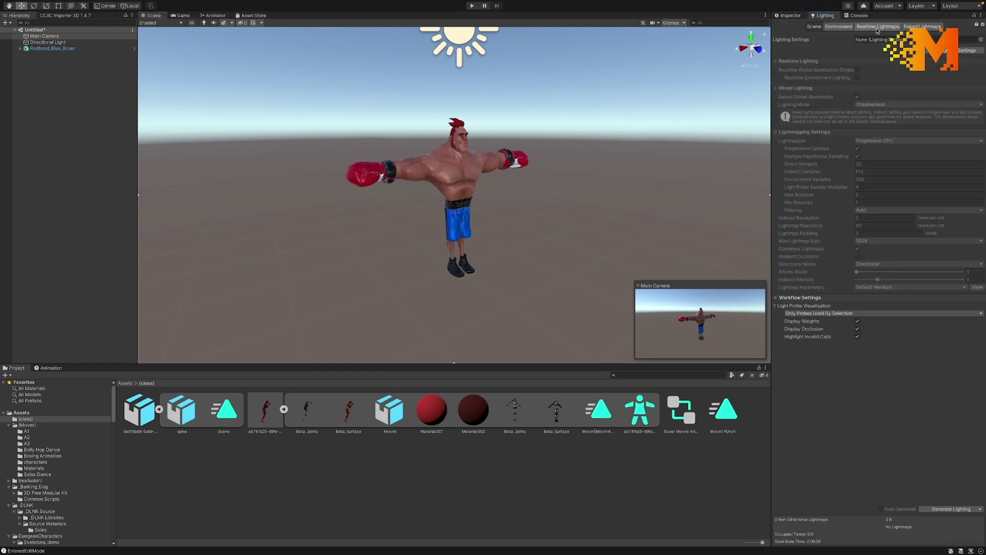
left_click(839, 26)
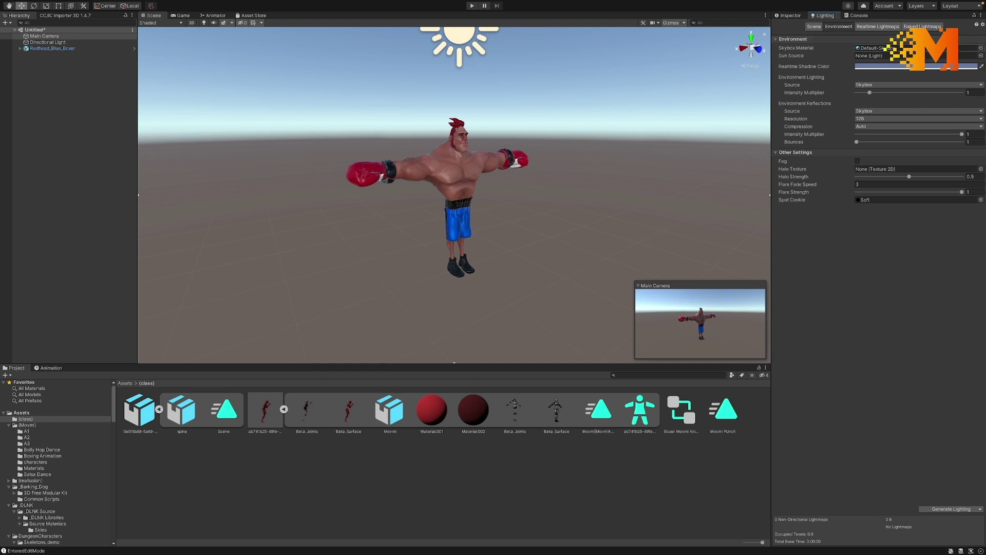
left_click(960, 50)
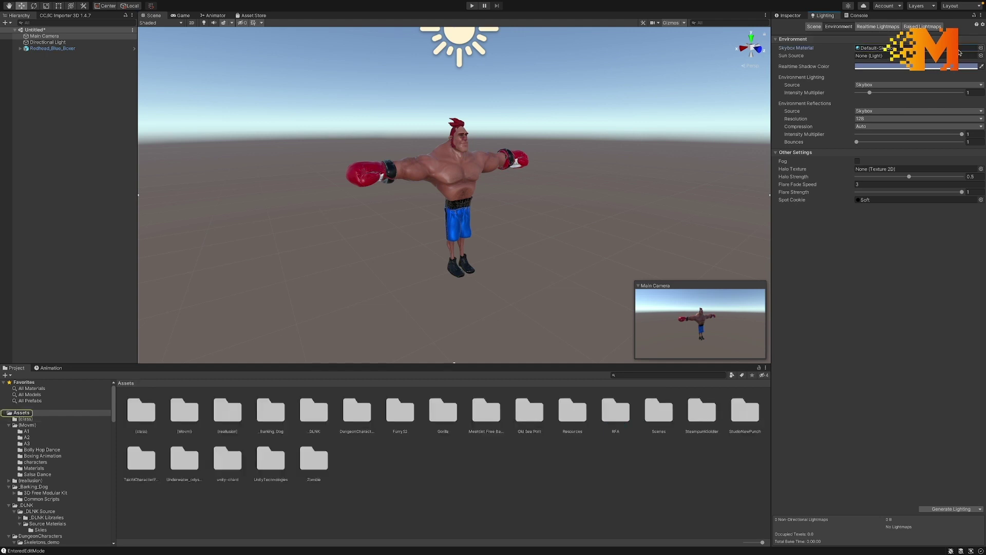
left_click(981, 48)
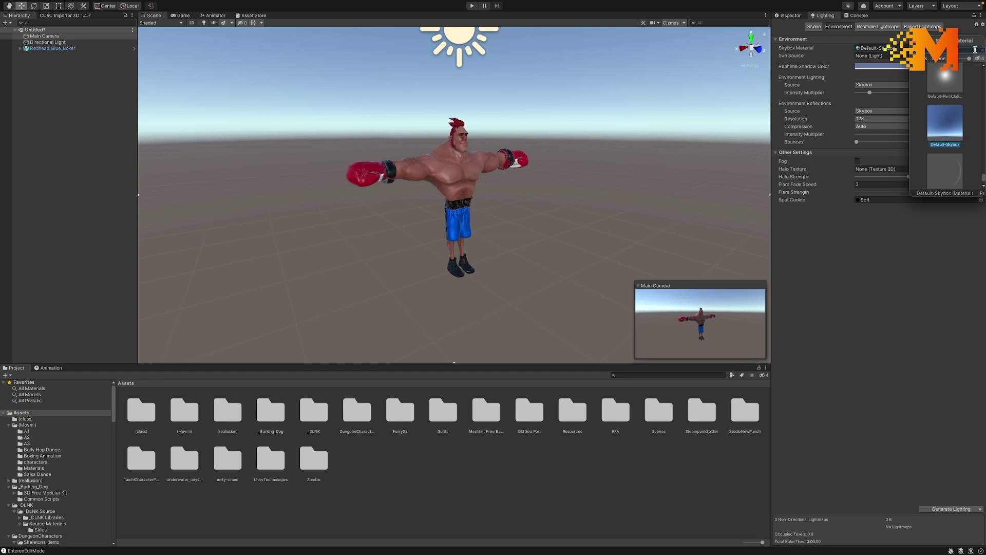
type("old")
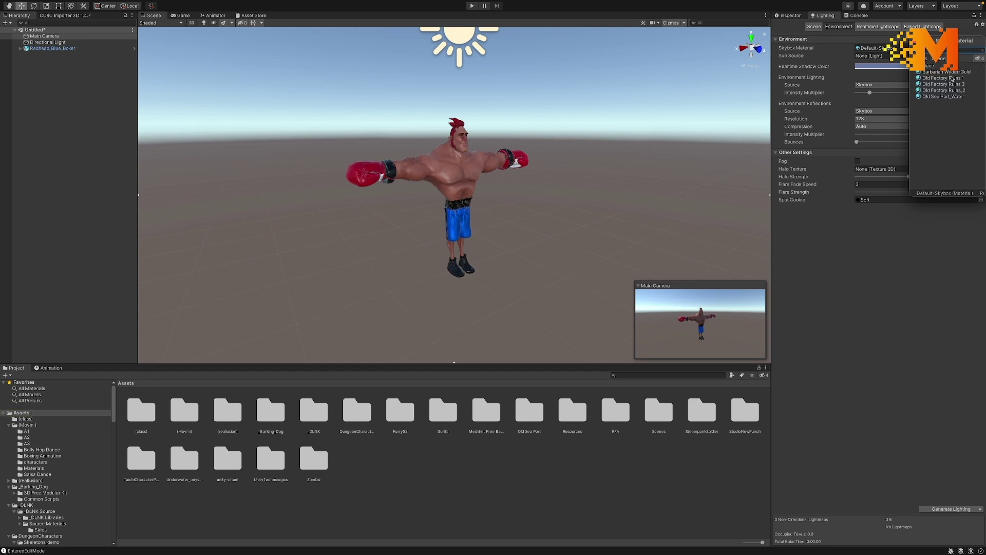
left_click(952, 77)
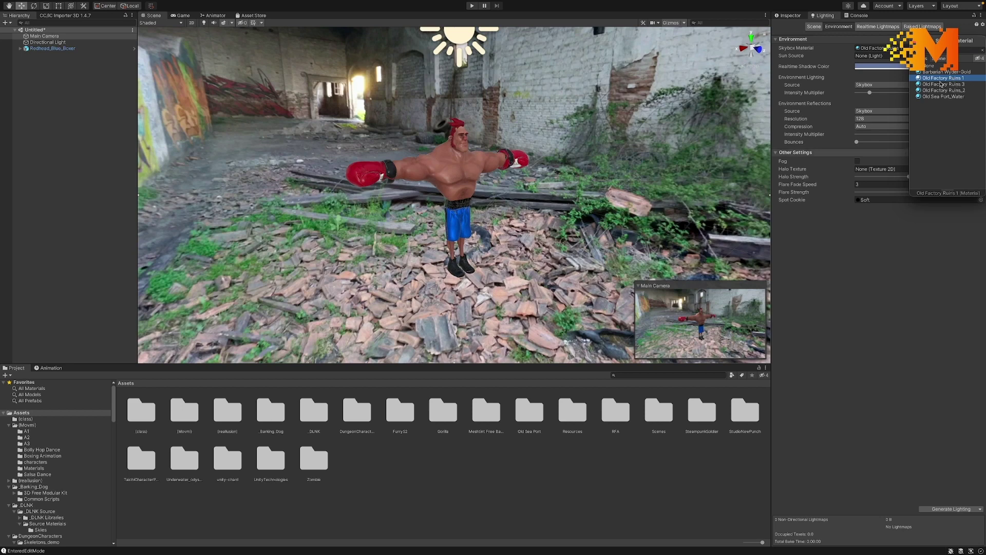
left_click(942, 84)
left_click(943, 91)
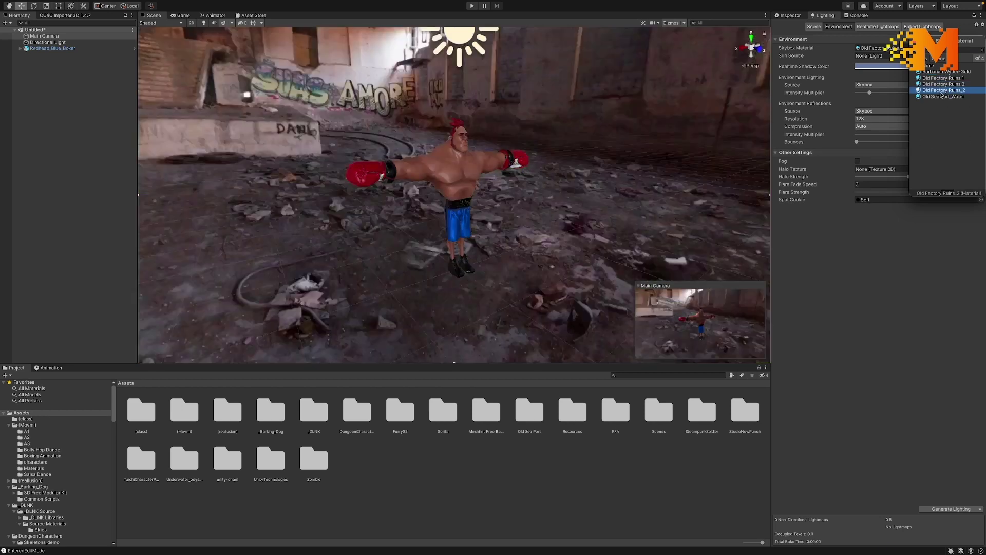
- Open Scenes/Boxer Final.unity without saving the current scene
mouse_move(140, 3)
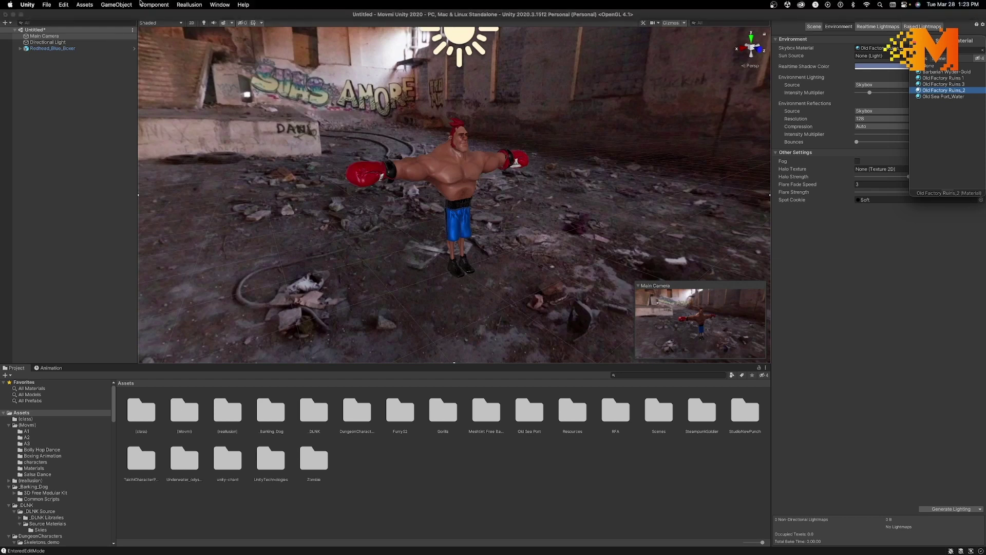
left_click(47, 5)
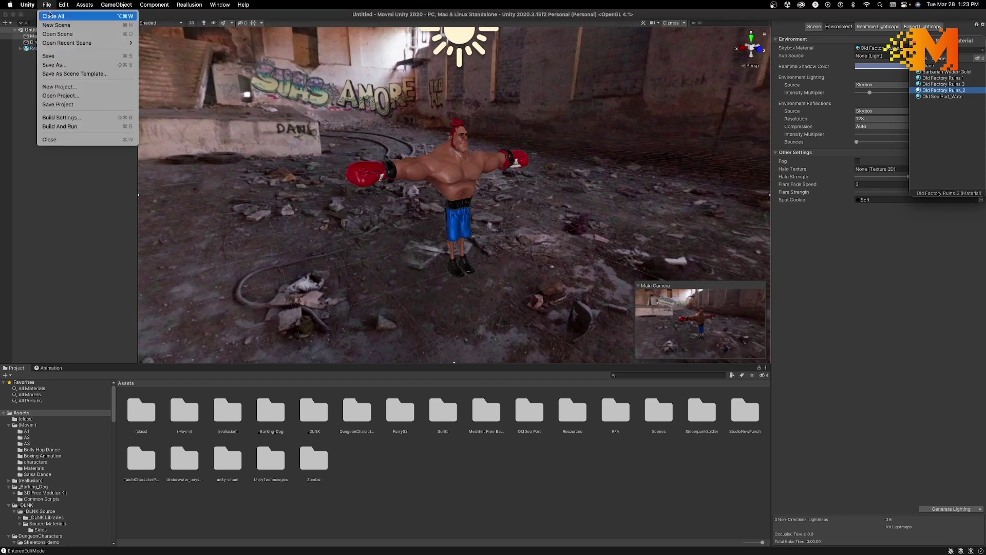
left_click(89, 35)
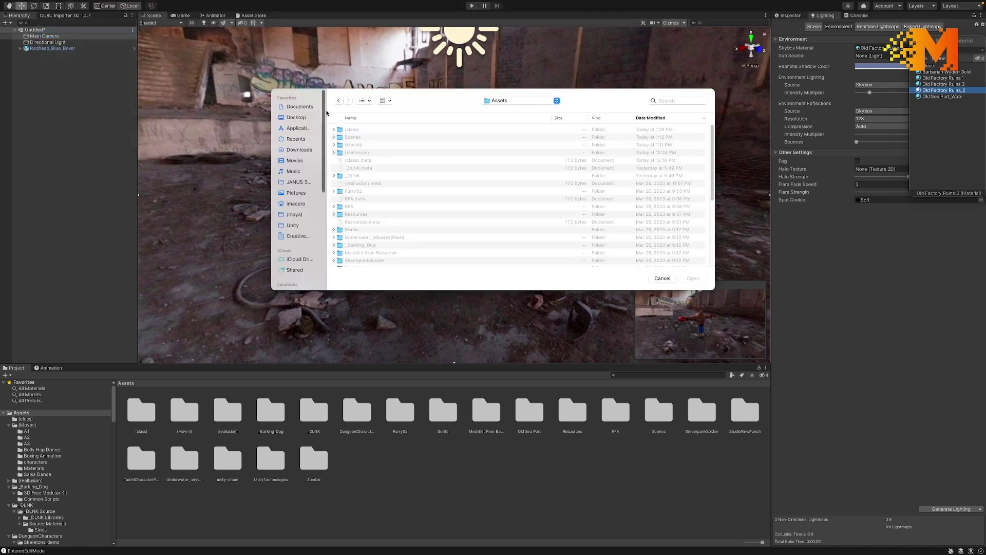
double_click(351, 138)
double_click(366, 137)
left_click(490, 212)
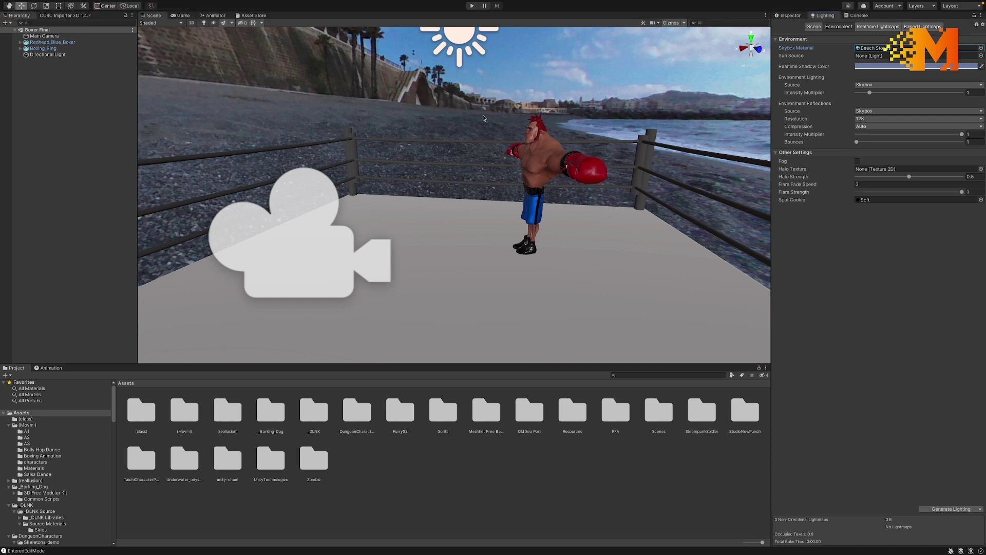
- Play the Boxer Final scene to watch the boxer punch in the beach ring
left_click(471, 5)
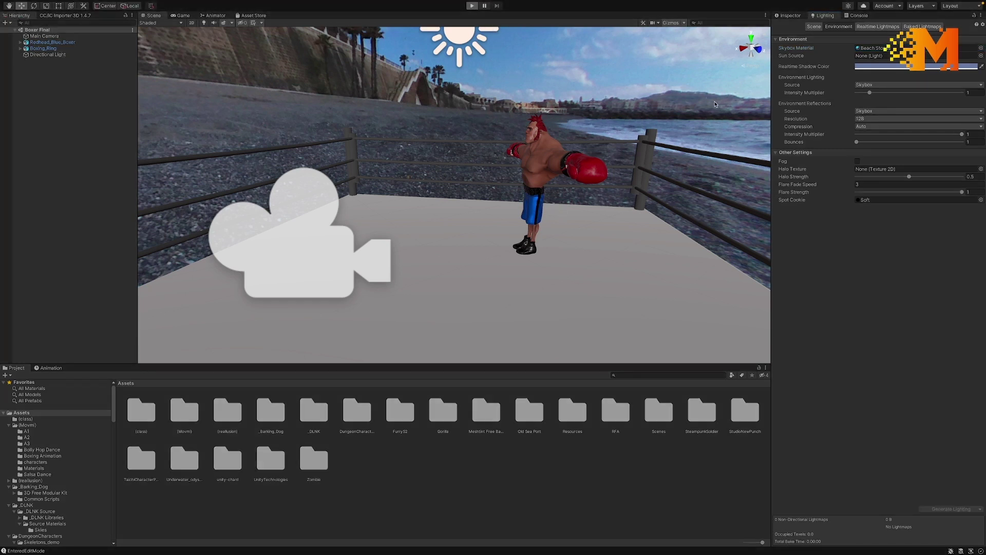